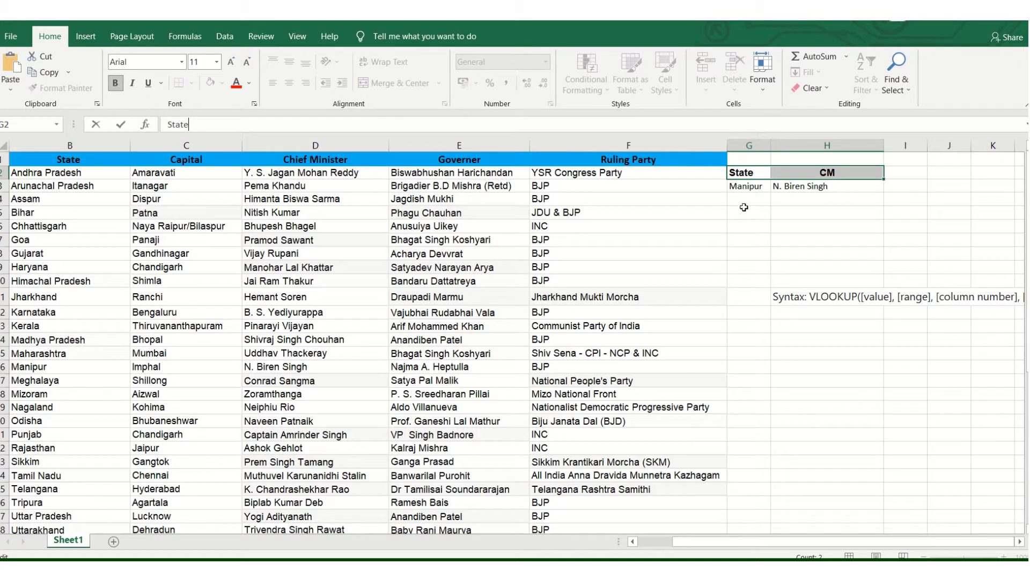
# Change the lookup state in cell G3 to goa.
pyautogui.click(750, 187)
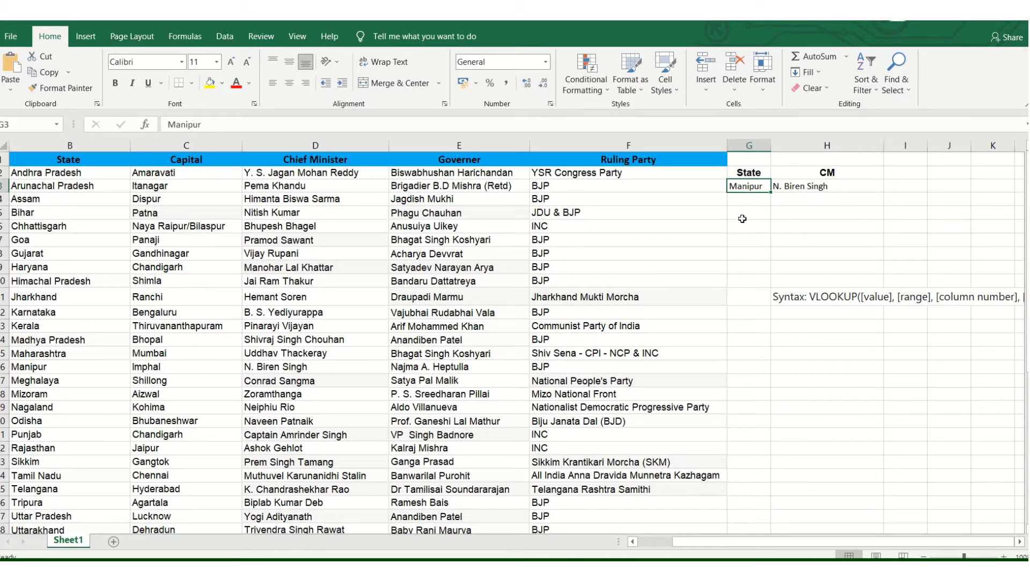
pyautogui.write('goa')
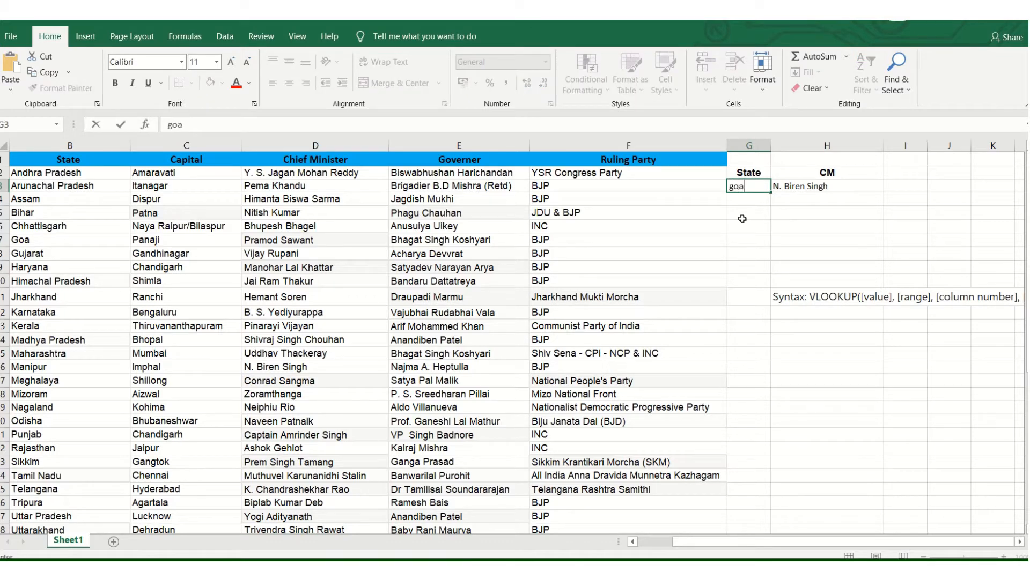
pyautogui.press('Return')
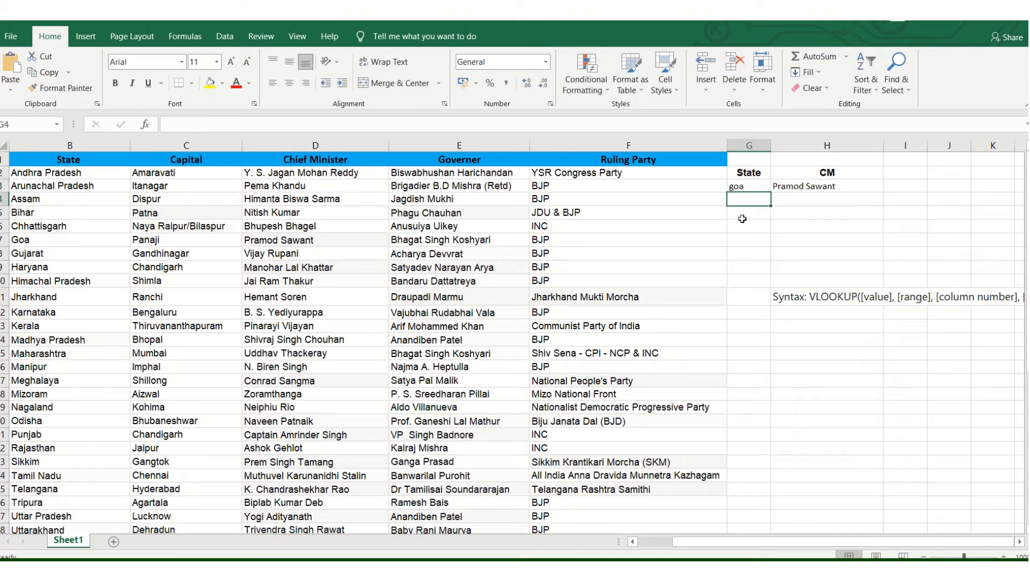
# Replace the lookup state in cell G3 with Haryana.
pyautogui.press('Up')
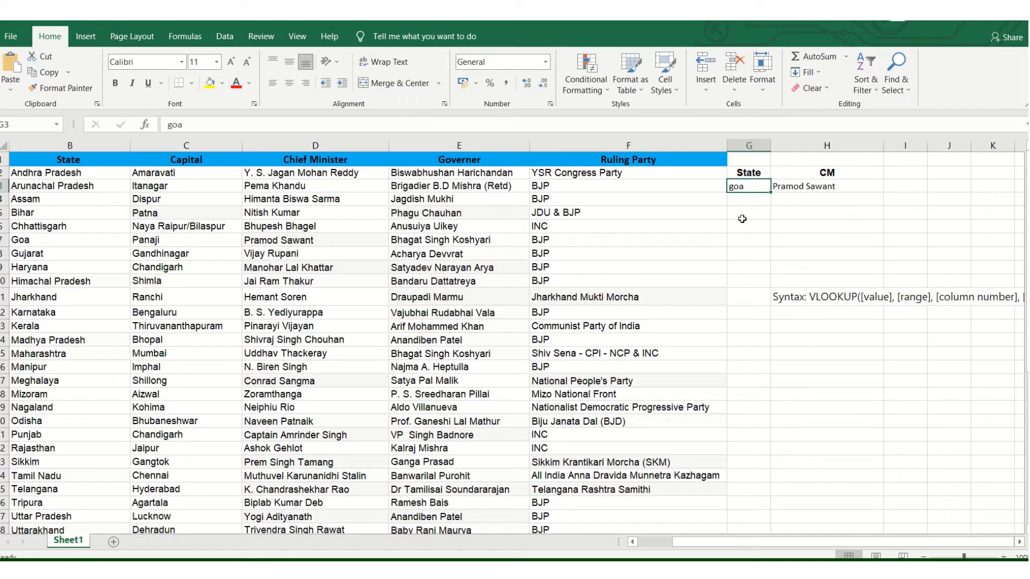
pyautogui.write('Haryana')
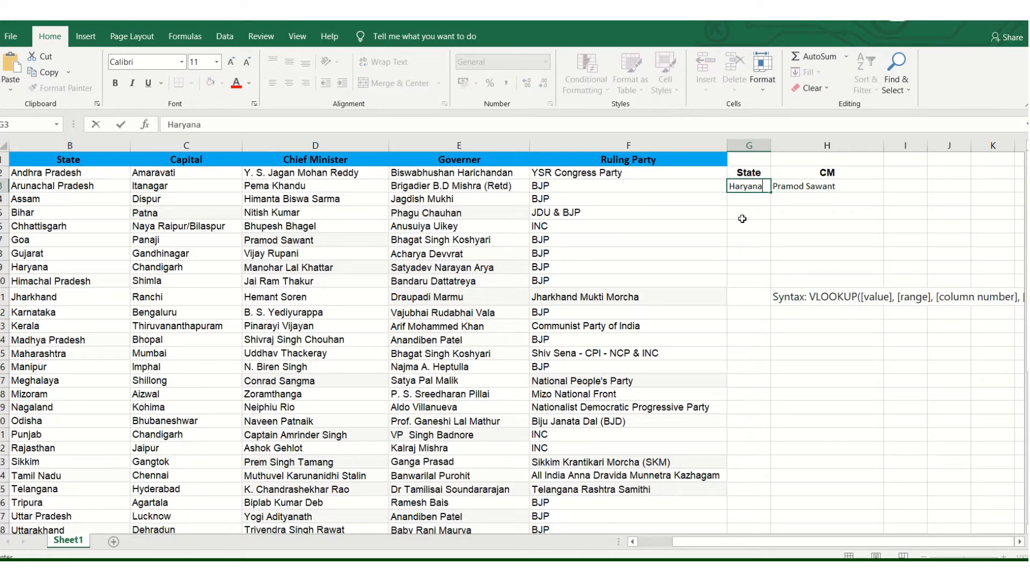
pyautogui.press('Return')
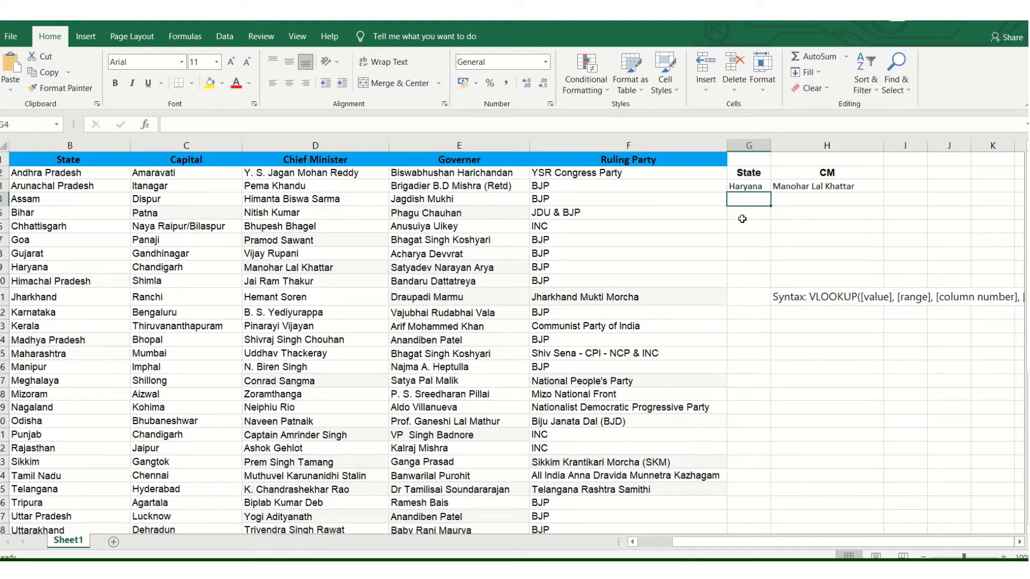
# Examine the full VLOOKUP syntax note in cell H11.
pyautogui.press('Right')
pyautogui.press('Right')
pyautogui.press('Right')
pyautogui.press('Right')
pyautogui.press('Right')
pyautogui.press('Right')
pyautogui.press('Right')
pyautogui.press('Right')
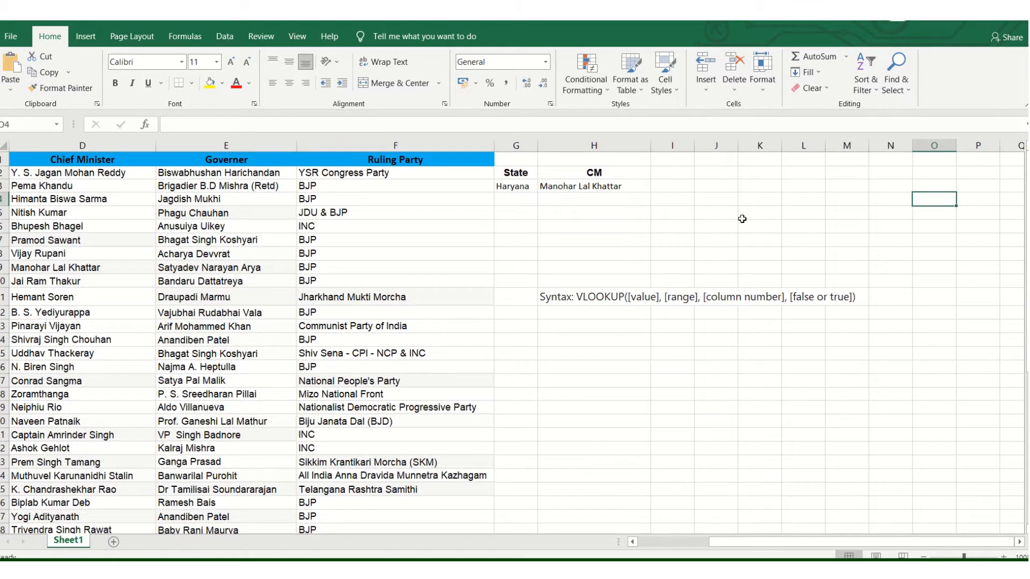
pyautogui.click(603, 299)
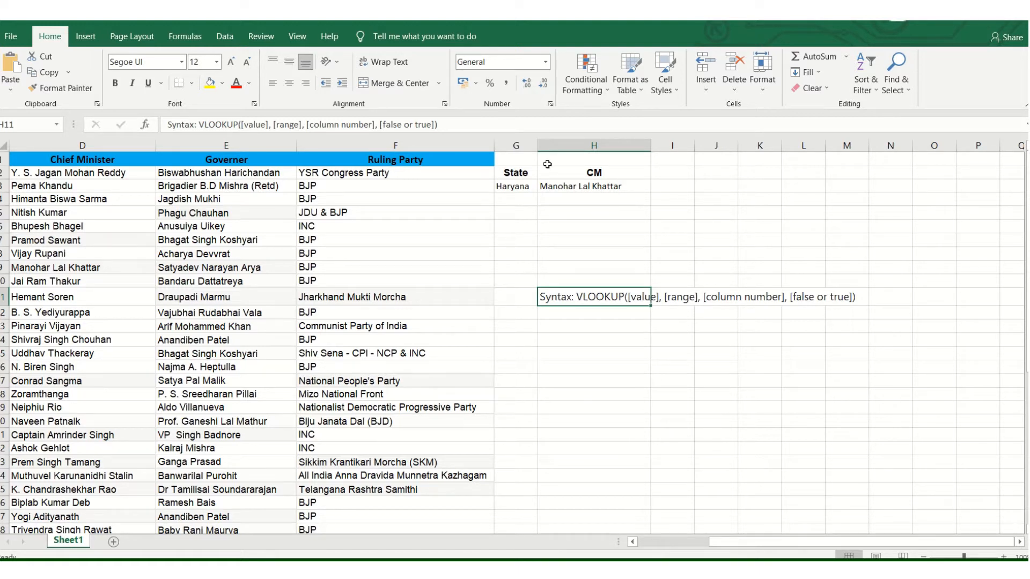
# Inspect the State lookup value in G3 and the VLOOKUP formula in the CM cell H3.
pyautogui.click(512, 176)
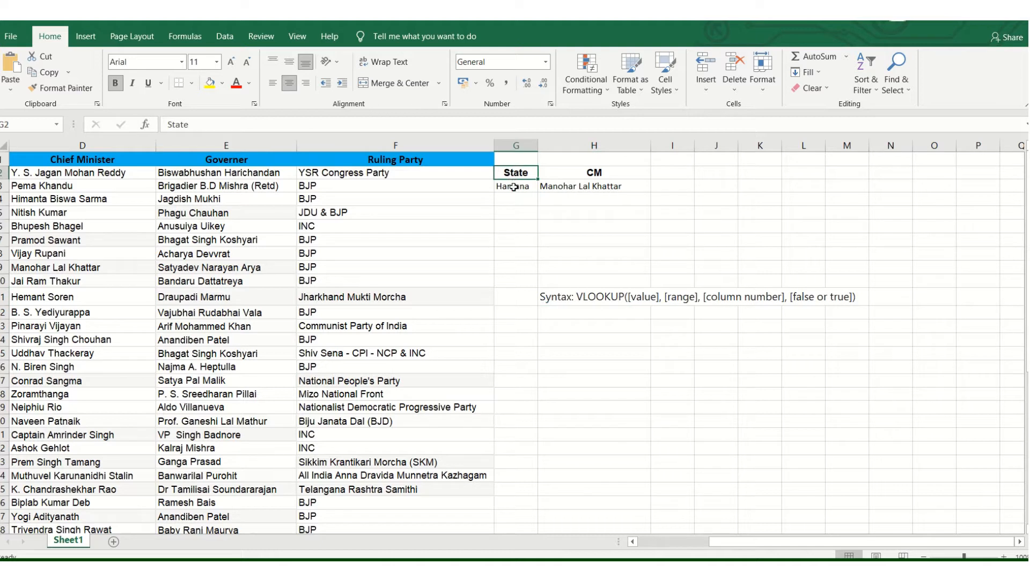
pyautogui.click(514, 185)
pyautogui.click(559, 187)
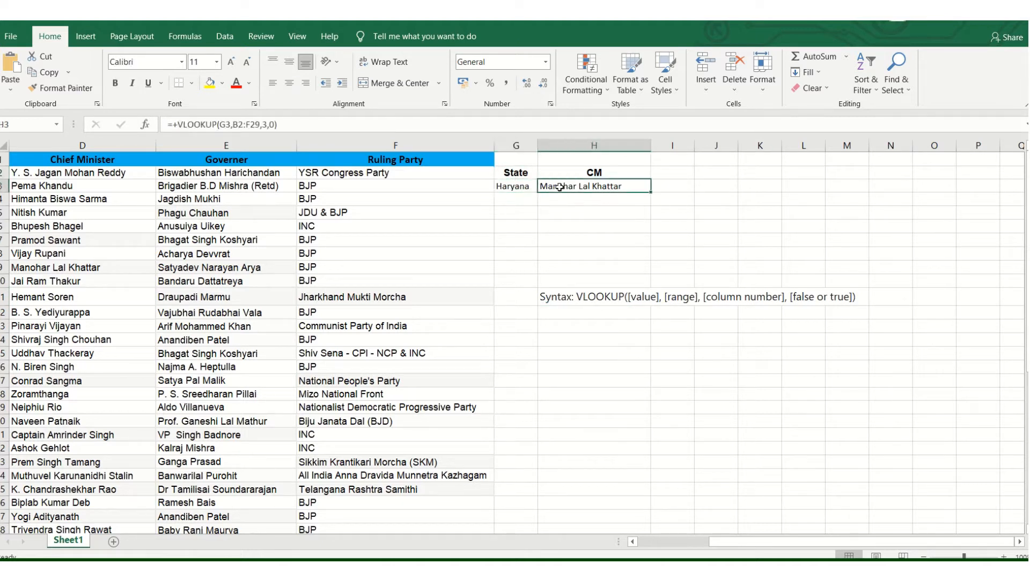
pyautogui.click(516, 188)
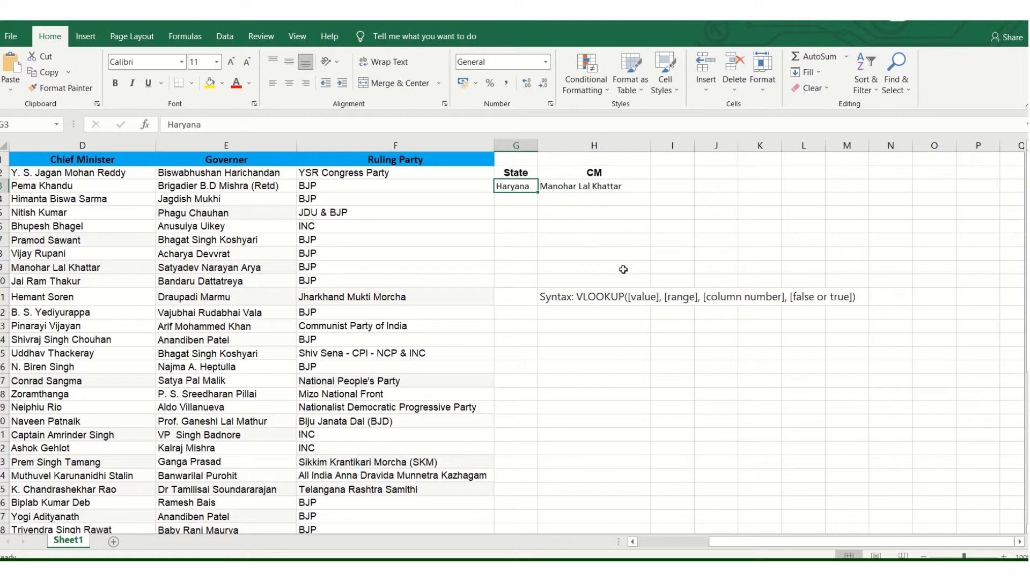
pyautogui.click(505, 201)
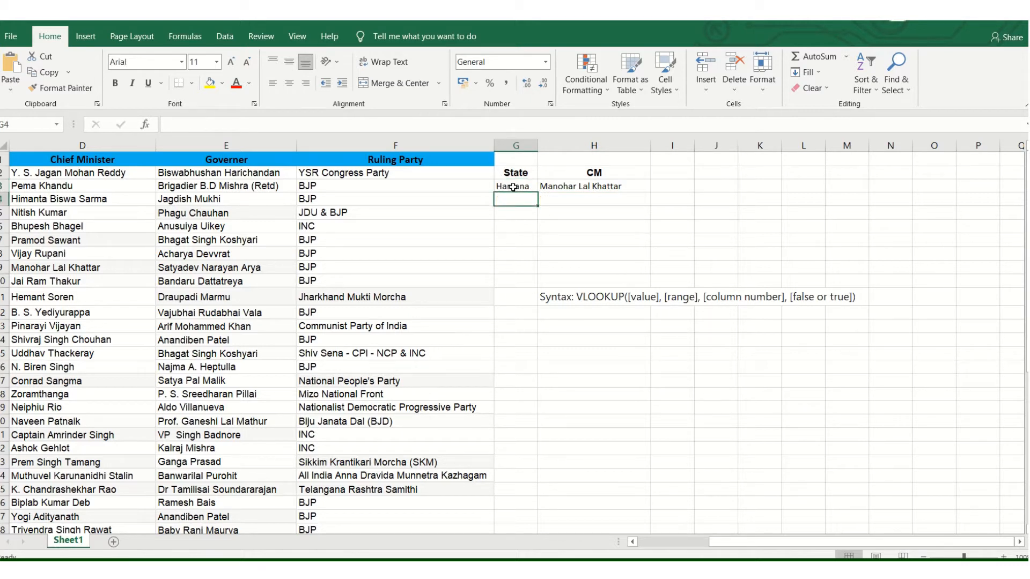
pyautogui.click(513, 189)
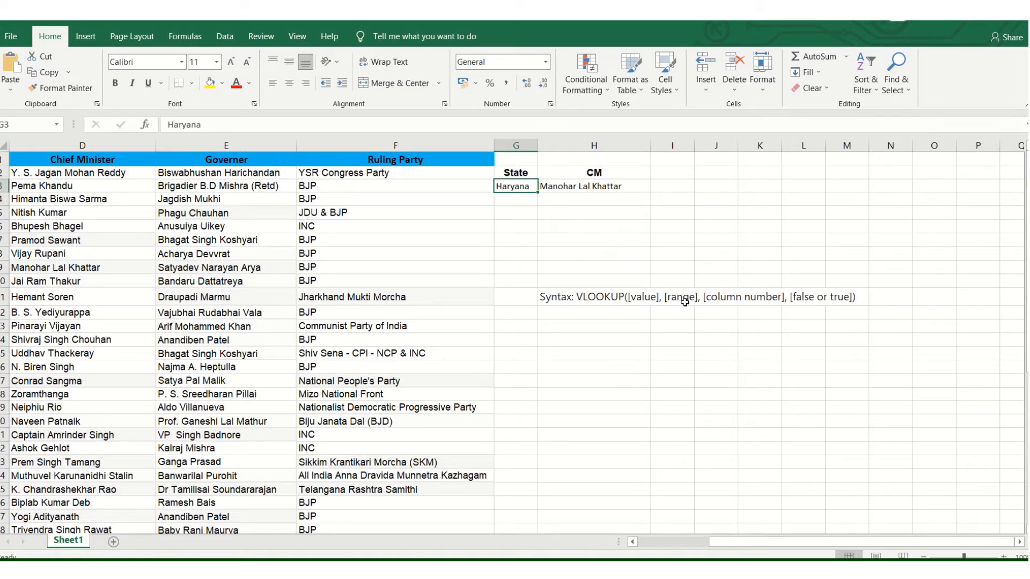
pyautogui.click(512, 254)
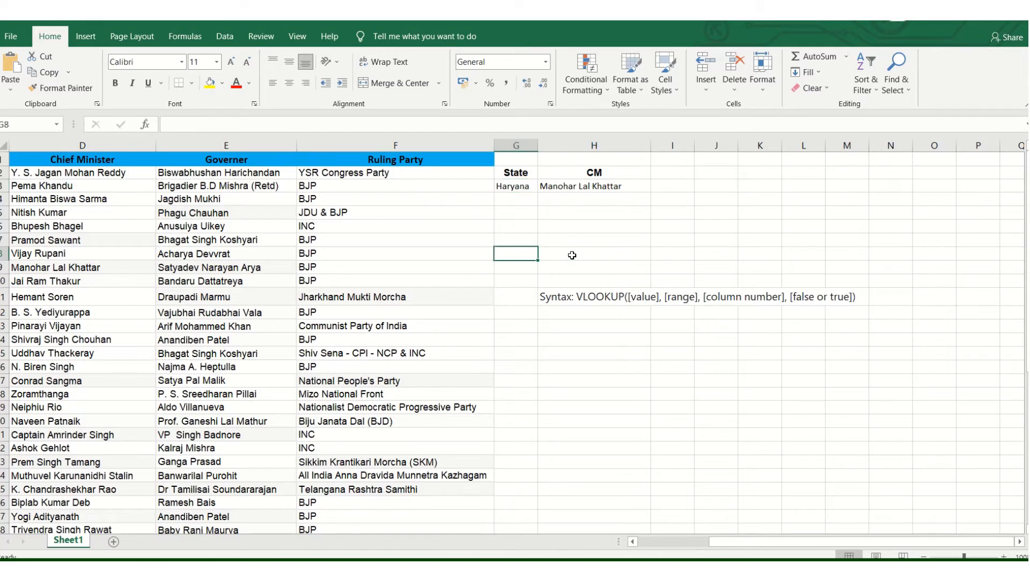
# Highlight the table range from State through Ruling Party, covering the Andhra Pradesh to Goa rows (B2:F7).
pyautogui.press('Home')
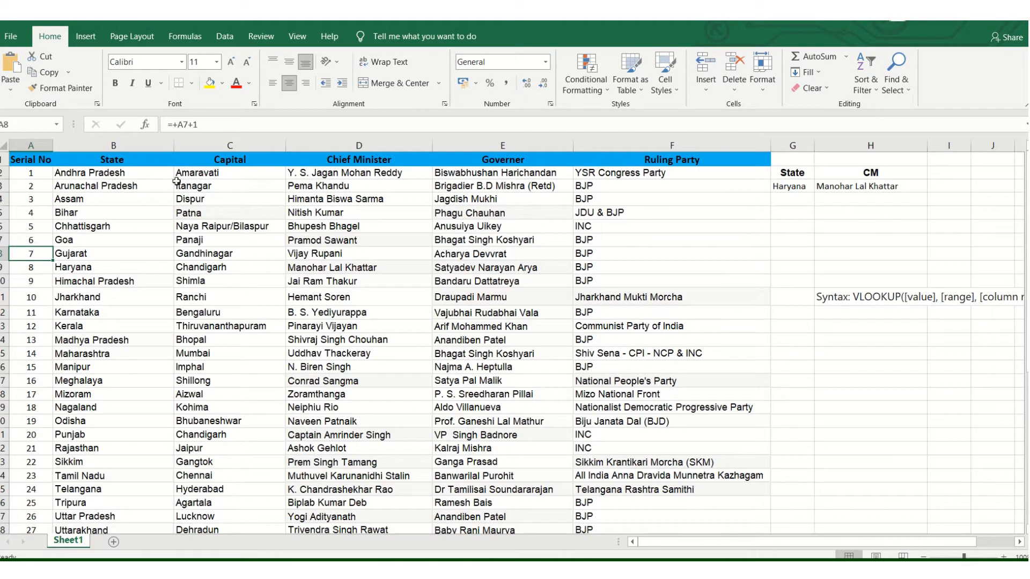
pyautogui.click(122, 176)
pyautogui.hotkey('ctrl', 'Right')
pyautogui.hotkey('ctrl', 'Right')
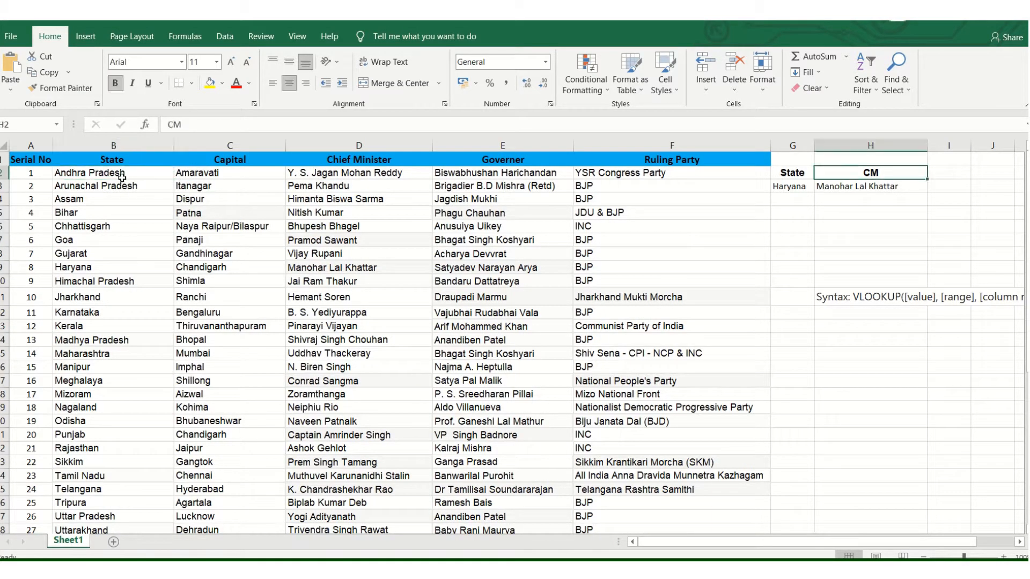
pyautogui.hotkey('ctrl', 'Left')
pyautogui.hotkey('ctrl', 'Left')
pyautogui.hotkey('ctrl', 'Left')
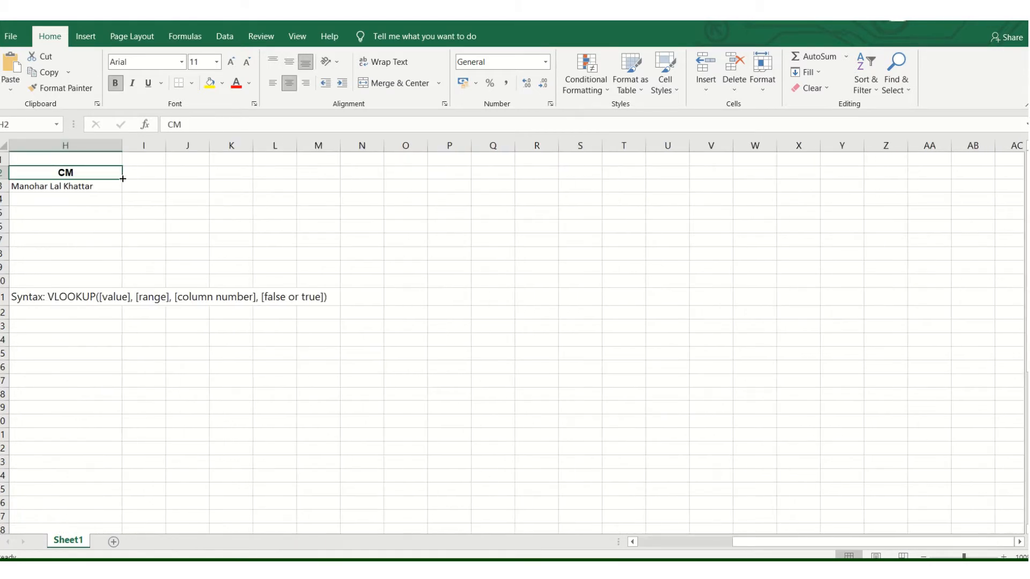
pyautogui.press('Right')
pyautogui.hotkey('shift', 'Right')
pyautogui.hotkey('shift', 'Right')
pyautogui.hotkey('shift', 'Right')
pyautogui.hotkey('shift', 'Right')
pyautogui.hotkey('shift', 'Right')
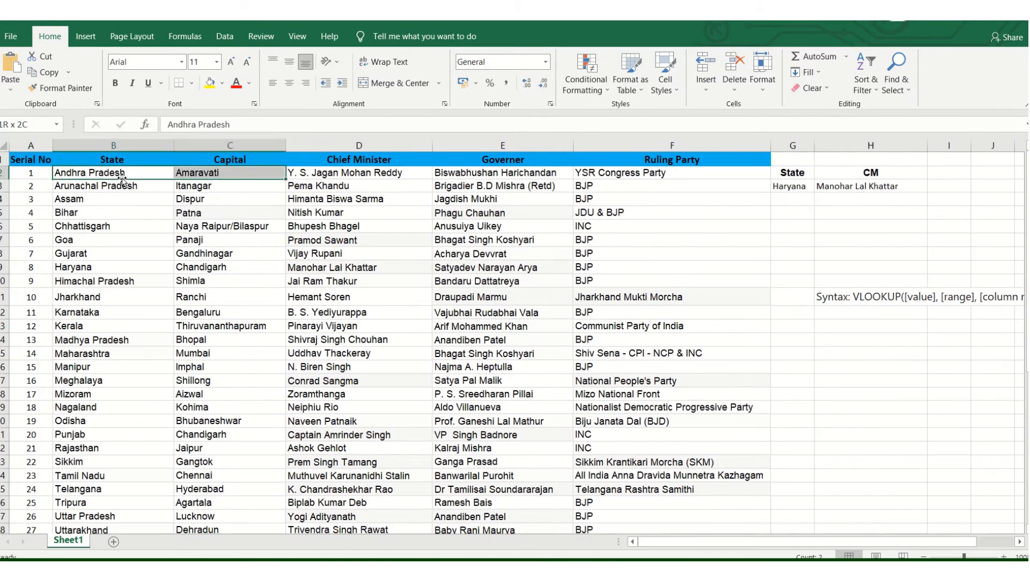
pyautogui.hotkey('shift', 'Down')
pyautogui.hotkey('shift', 'Down')
pyautogui.hotkey('shift', 'Down')
pyautogui.hotkey('shift', 'Left')
pyautogui.hotkey('shift', 'Down')
pyautogui.hotkey('shift', 'Down')
pyautogui.hotkey('shift', 'Down')
pyautogui.hotkey('shift', 'Down')
pyautogui.hotkey('shift', 'Down')
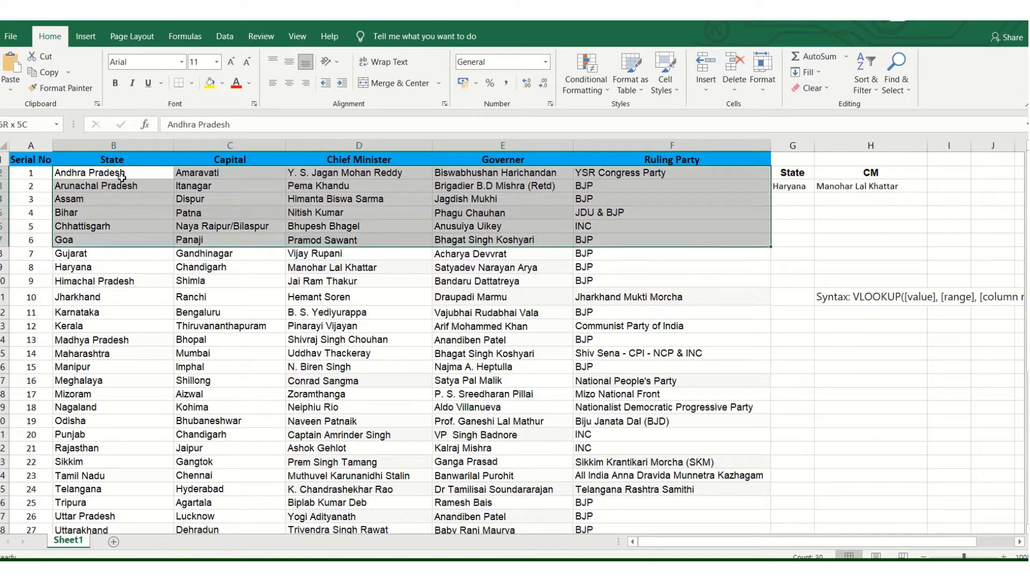
# Review the VLOOKUP syntax note beside the table, and return to the first Serial No cell.
pyautogui.press('Right')
pyautogui.press('Right')
pyautogui.press('Right')
pyautogui.press('Right')
pyautogui.press('Right')
pyautogui.press('Right')
pyautogui.press('Right')
pyautogui.press('Right')
pyautogui.press('Right')
pyautogui.press('Right')
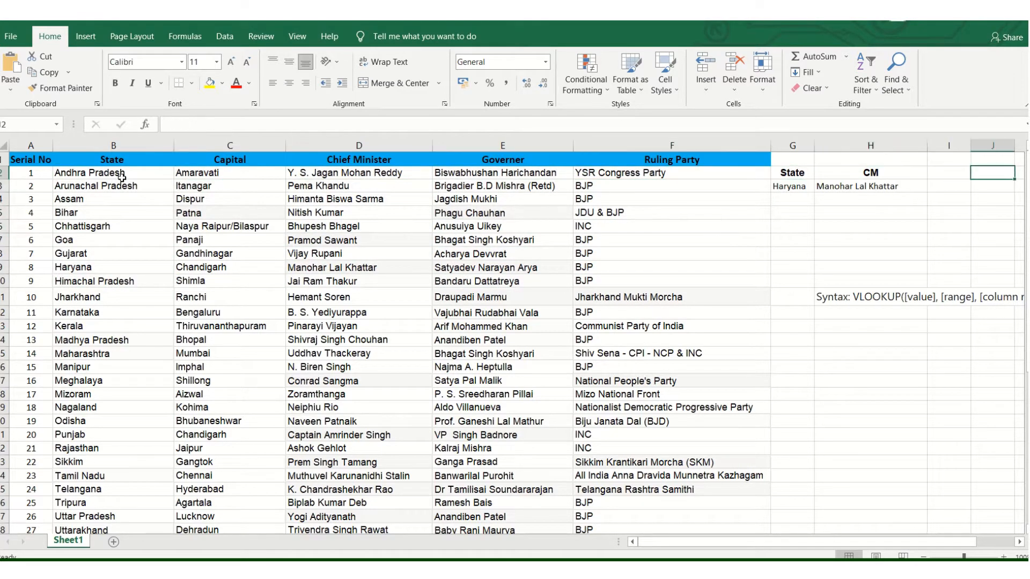
pyautogui.press('Left')
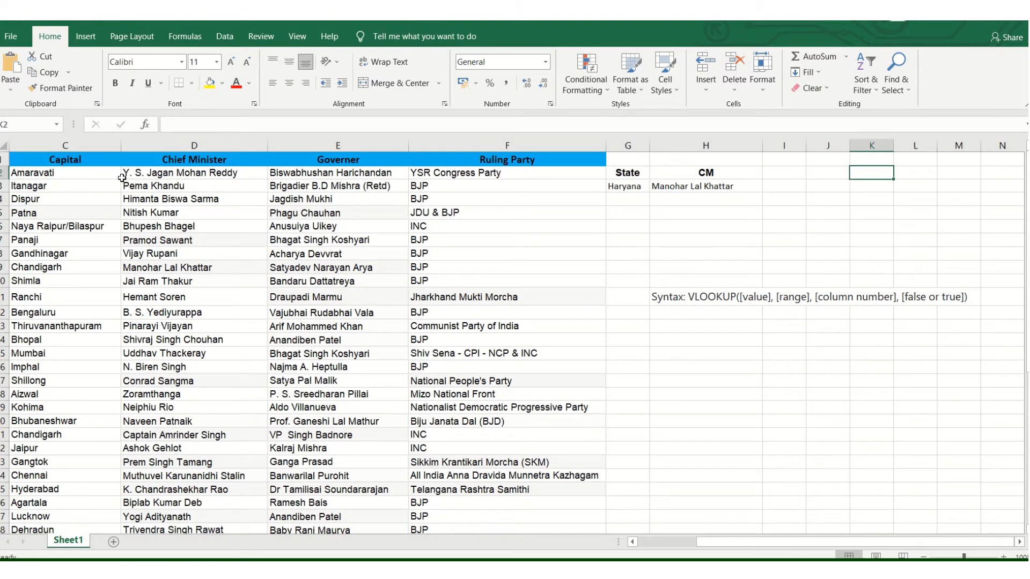
pyautogui.press('Left')
pyautogui.press('Left')
pyautogui.press('Left')
pyautogui.press('Left')
pyautogui.press('Left')
pyautogui.press('Left')
pyautogui.press('Left')
pyautogui.press('Left')
pyautogui.press('Left')
pyautogui.press('Left')
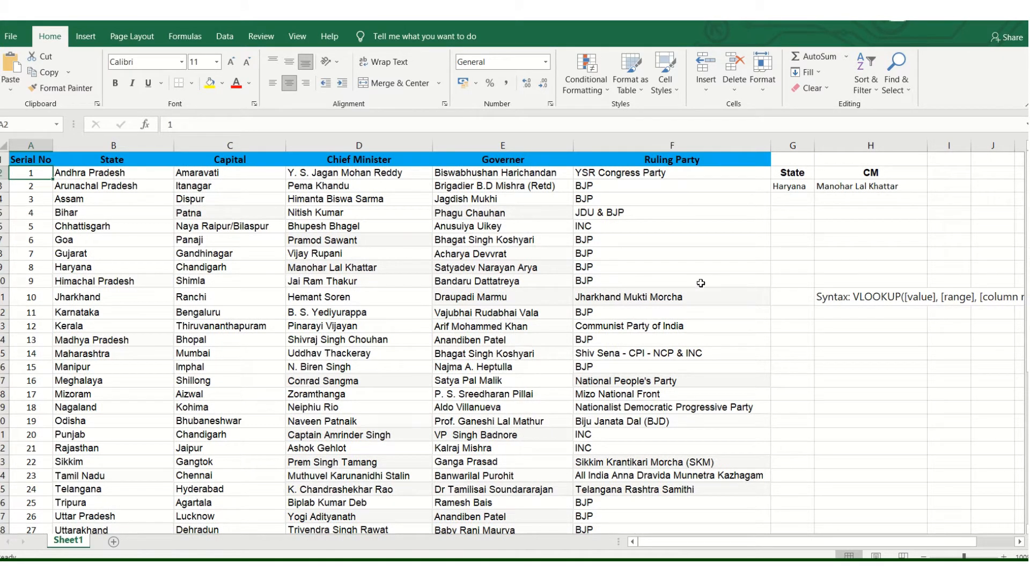
# Highlight the range B2:F6, starting from the State column and extending through Ruling Party.
pyautogui.click(122, 173)
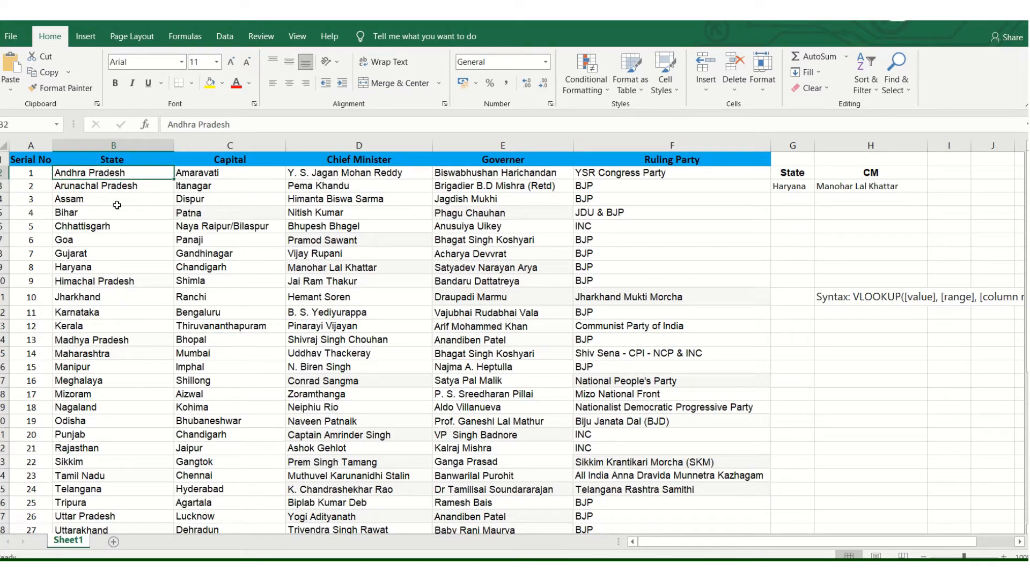
pyautogui.click(120, 201)
pyautogui.click(135, 176)
pyautogui.hotkey('shift', 'Right')
pyautogui.hotkey('shift', 'Right')
pyautogui.hotkey('shift', 'Right')
pyautogui.hotkey('shift', 'Right')
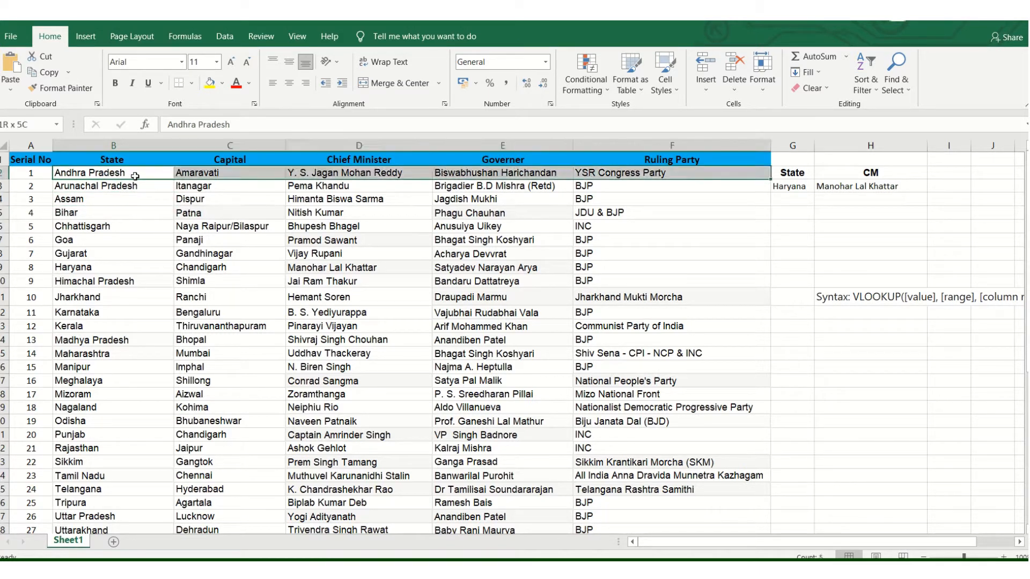
pyautogui.hotkey('shift', 'Down')
pyautogui.hotkey('shift', 'Down')
pyautogui.hotkey('shift', 'Down')
pyautogui.hotkey('shift', 'Down')
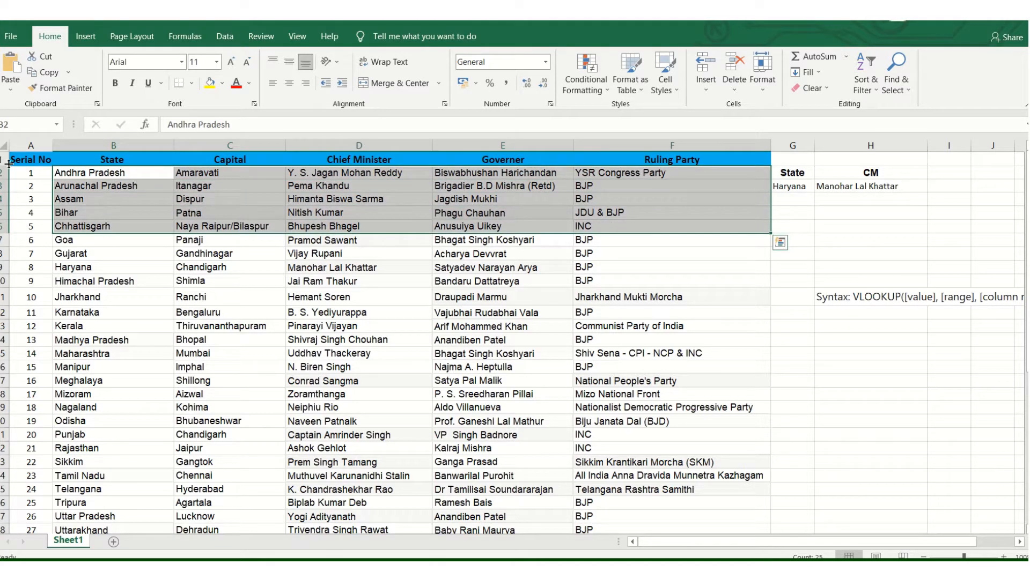
# Highlight the first record from Serial No through Ruling Party (A2:F2).
pyautogui.click(33, 171)
pyautogui.hotkey('shift', 'Right')
pyautogui.hotkey('shift', 'Right')
pyautogui.hotkey('shift', 'Right')
pyautogui.hotkey('shift', 'Right')
pyautogui.hotkey('shift', 'Right')
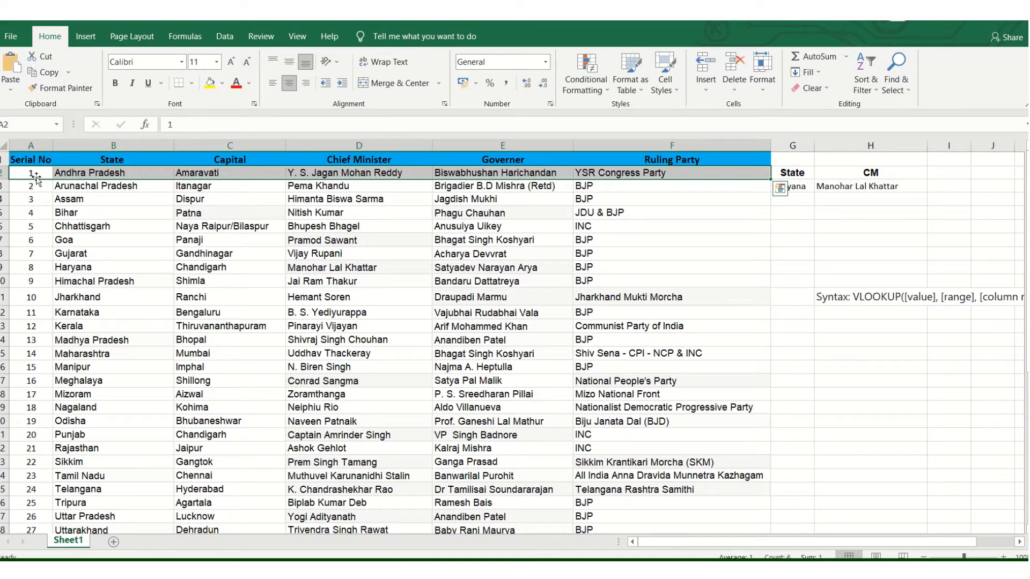
# Compare the Serial No and State columns as the starting column of the lookup range.
pyautogui.click(35, 173)
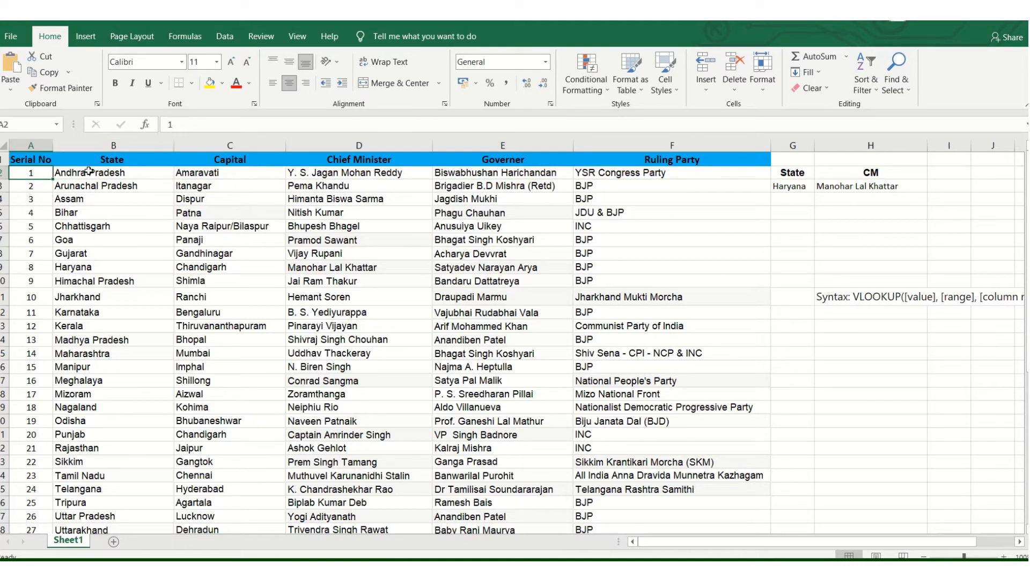
pyautogui.press('Right')
pyautogui.click(32, 174)
pyautogui.press('Right')
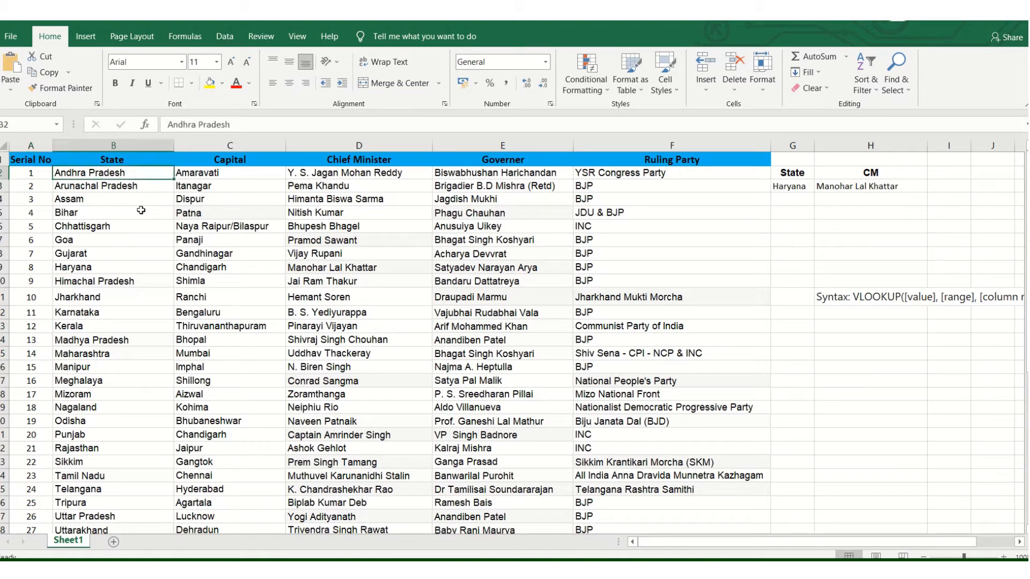
pyautogui.hotkey('shift', 'Right')
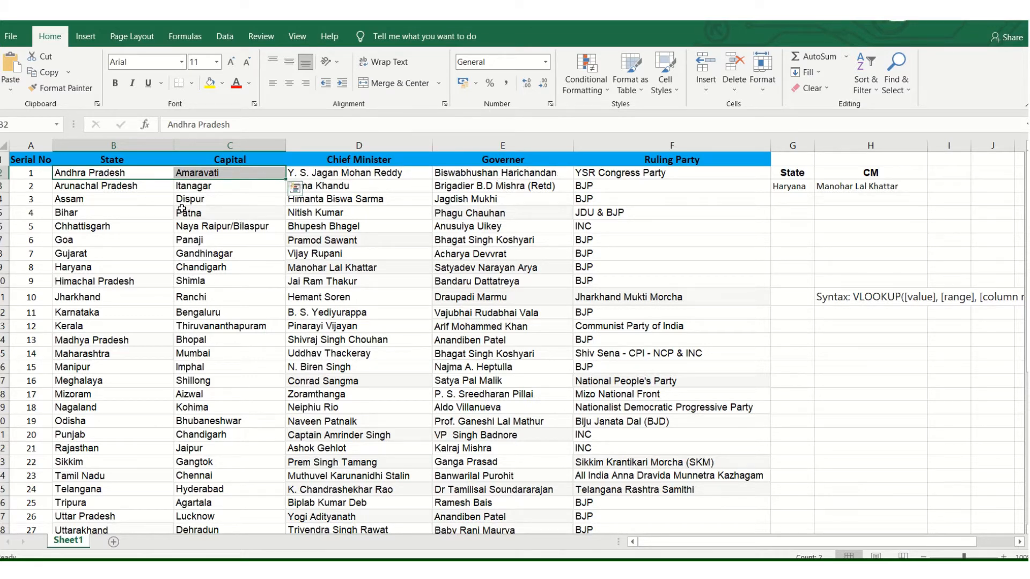
pyautogui.click(125, 174)
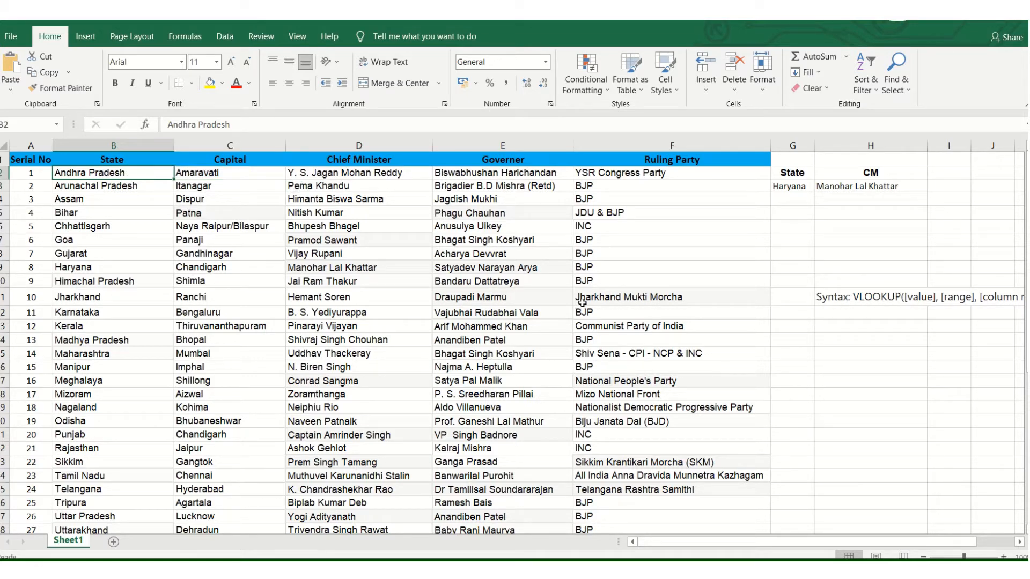
# Dismiss the low-battery notice and clear the lookup state from cell G3.
pyautogui.press('Right')
pyautogui.press('Right')
pyautogui.press('Right')
pyautogui.press('Right')
pyautogui.press('Right')
pyautogui.press('Right')
pyautogui.press('Right')
pyautogui.press('Right')
pyautogui.press('Right')
pyautogui.press('Right')
pyautogui.press('Right')
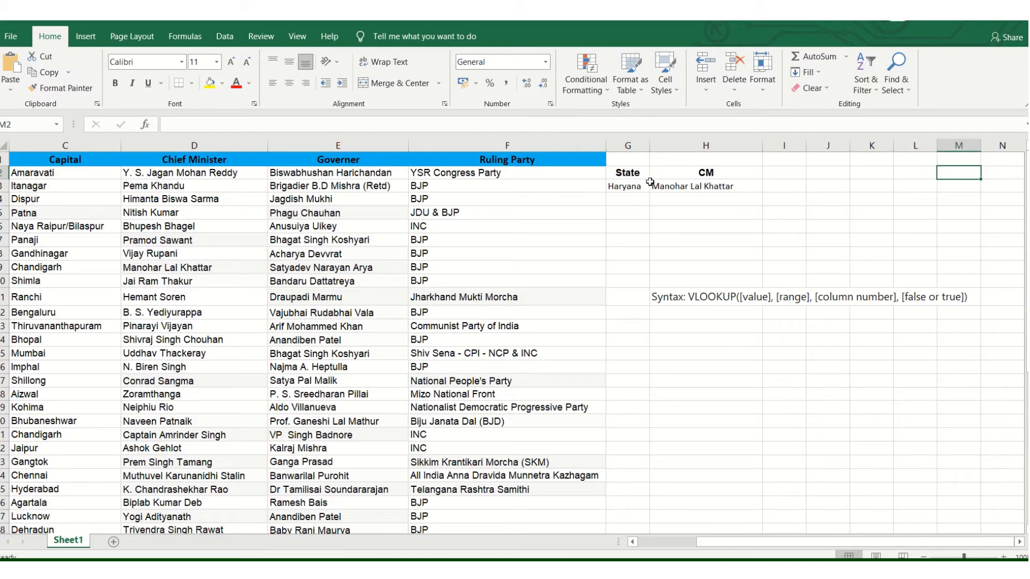
pyautogui.click(691, 200)
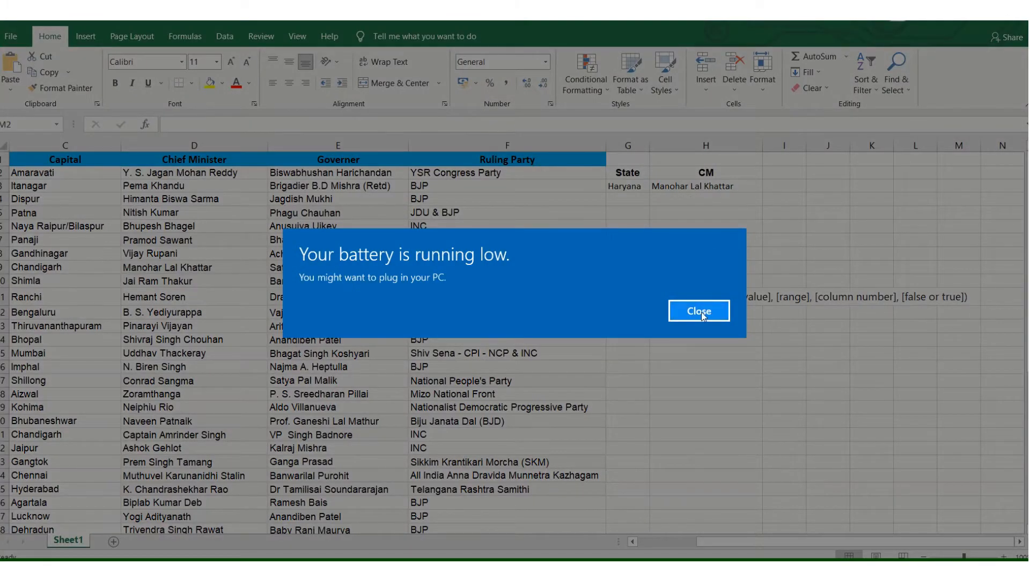
pyautogui.click(701, 311)
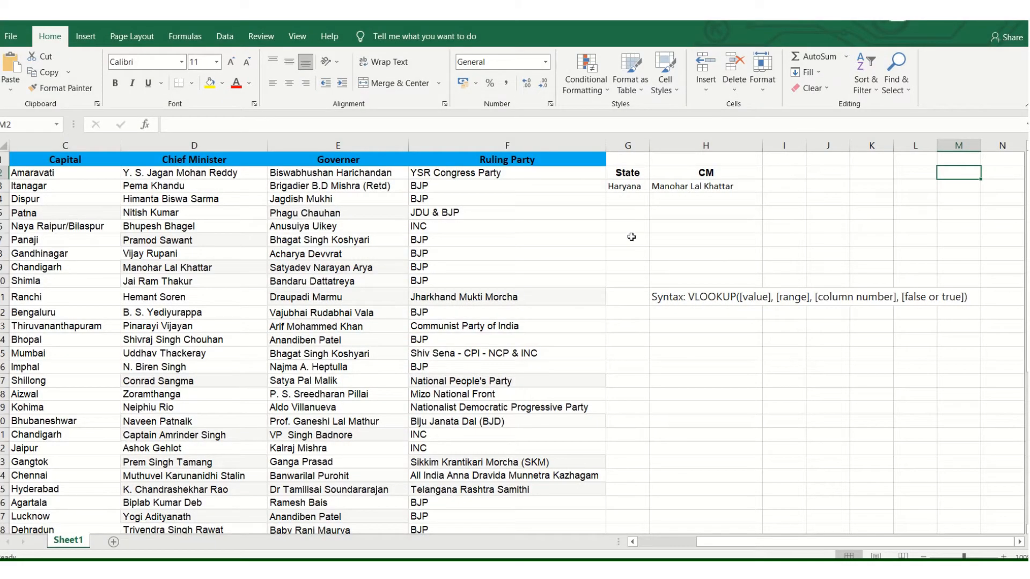
pyautogui.click(630, 188)
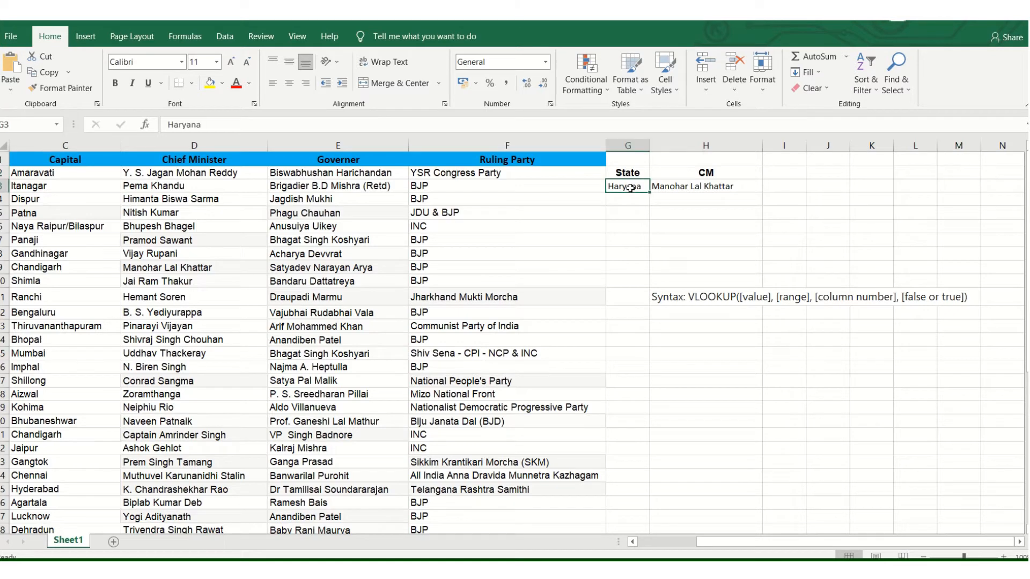
pyautogui.press('BackSpace')
pyautogui.press('Tab')
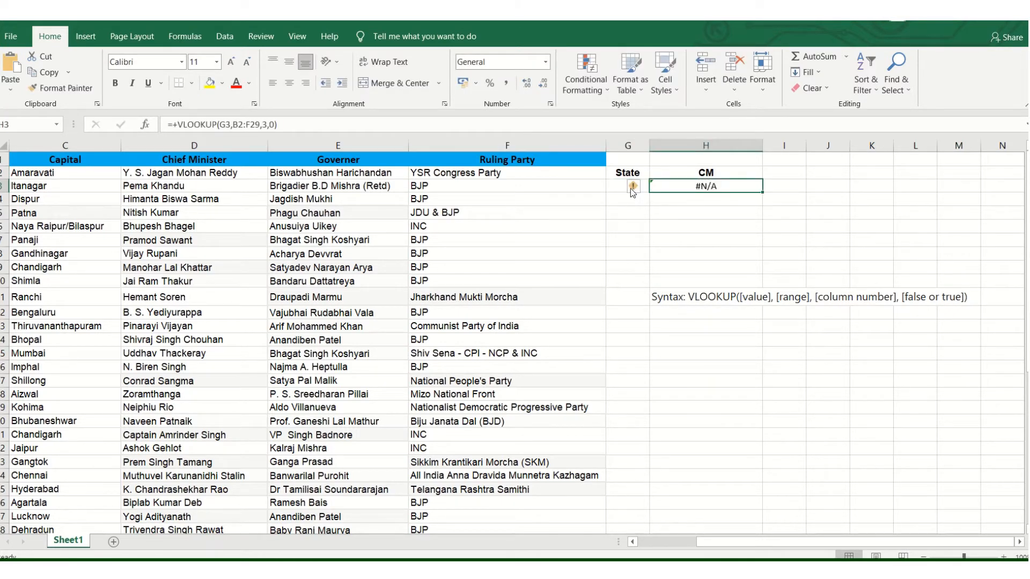
# Clear the old formula from H3 and start a new VLOOKUP there with G3 as the lookup value.
pyautogui.press('Delete')
pyautogui.click(701, 224)
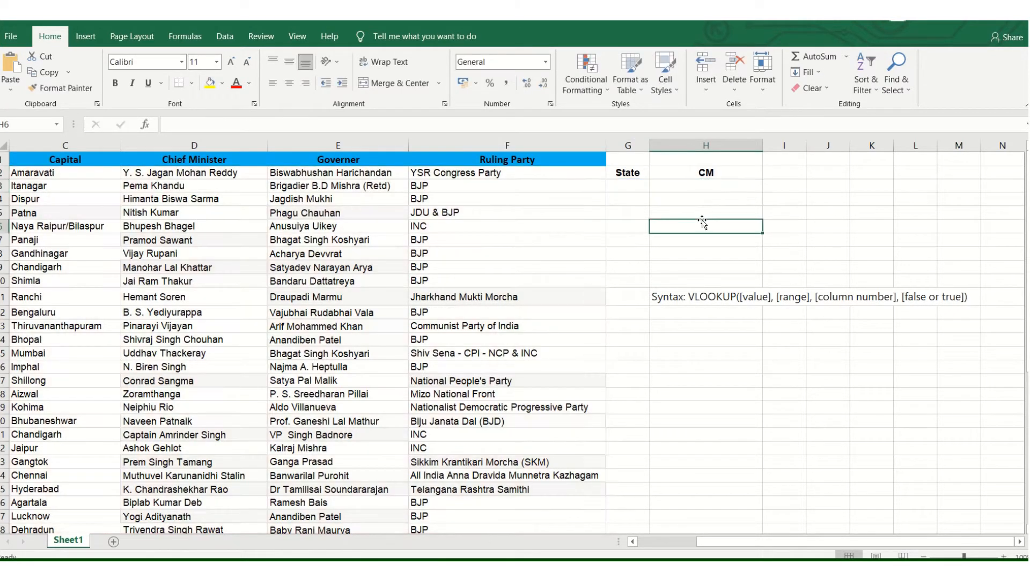
pyautogui.click(696, 192)
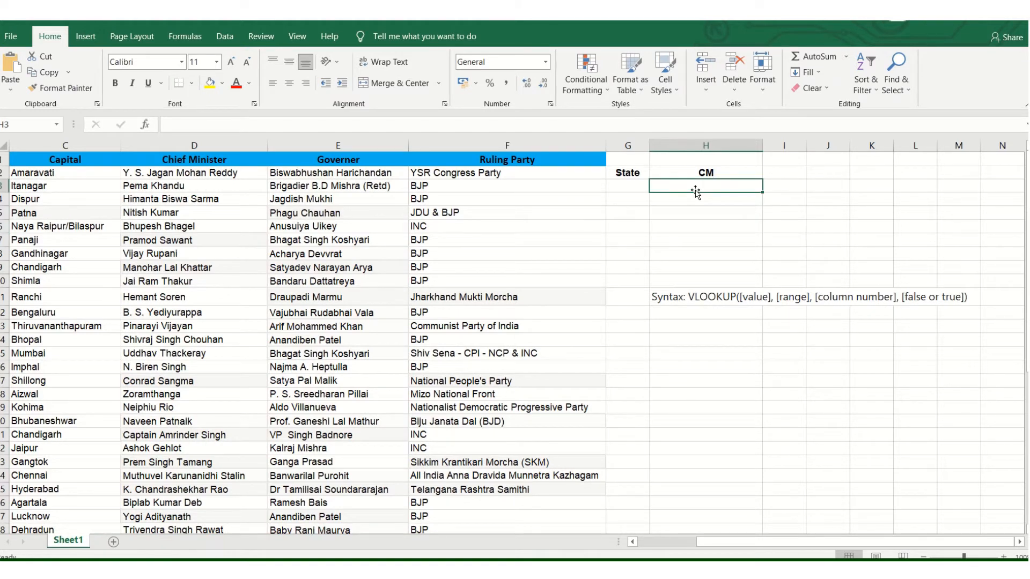
pyautogui.write('=vl')
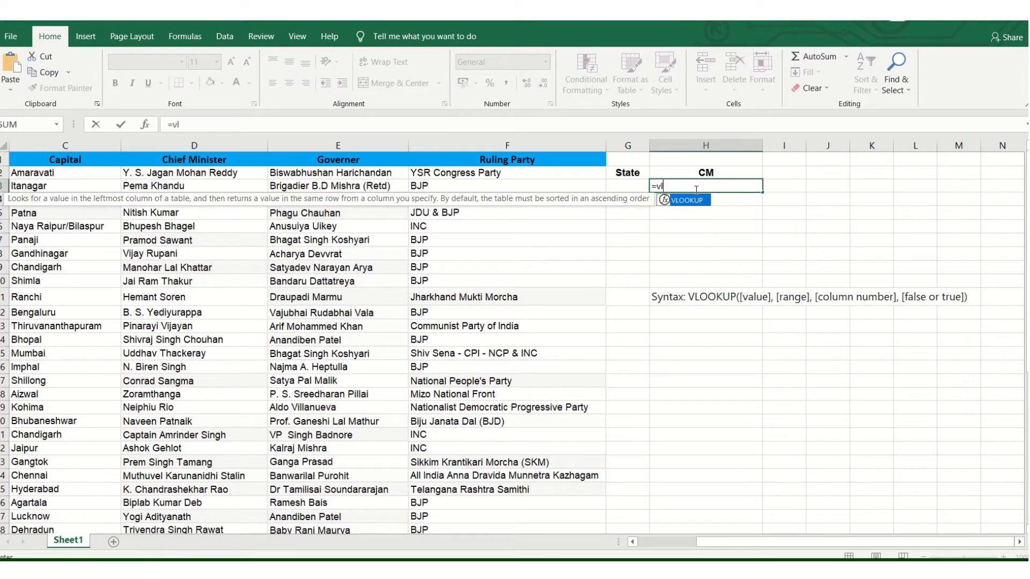
pyautogui.press('Tab')
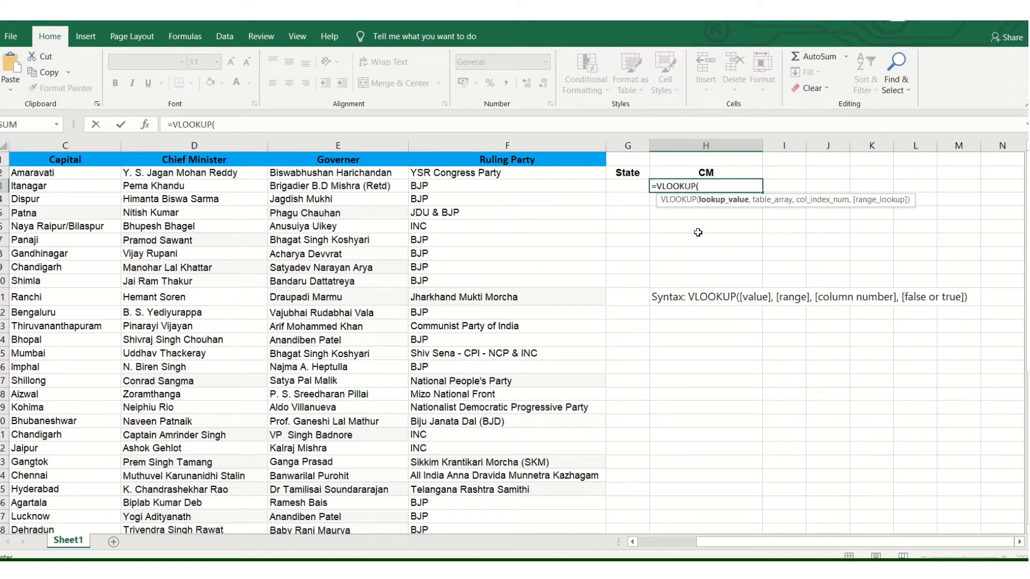
pyautogui.click(635, 187)
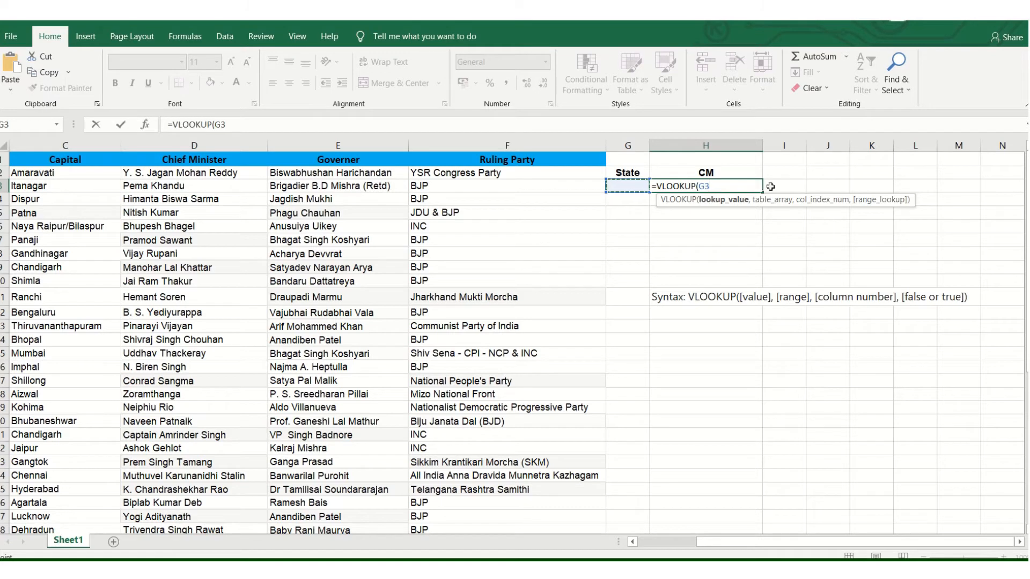
# Add the range C2:F29 as the table array of the VLOOKUP formula in H3.
pyautogui.write(',')
pyautogui.click(71, 177)
pyautogui.moveTo(71, 177); pyautogui.dragTo(601, 188)
pyautogui.hotkey('shift', 'Down')
pyautogui.hotkey('shift', 'Down')
pyautogui.hotkey('shift', 'Down')
pyautogui.hotkey('shift', 'Down')
pyautogui.hotkey('shift', 'Down')
pyautogui.hotkey('shift', 'Down')
pyautogui.hotkey('shift', 'Down')
pyautogui.hotkey('shift', 'Down')
pyautogui.hotkey('shift', 'Down')
pyautogui.hotkey('shift', 'Down')
pyautogui.hotkey('shift', 'Down')
pyautogui.hotkey('shift', 'Down')
pyautogui.hotkey('shift', 'Down')
pyautogui.hotkey('shift', 'Down')
pyautogui.hotkey('shift', 'Down')
pyautogui.hotkey('shift', 'Down')
pyautogui.hotkey('shift', 'Down')
pyautogui.hotkey('shift', 'Down')
pyautogui.hotkey('shift', 'Down')
pyautogui.hotkey('shift', 'Down')
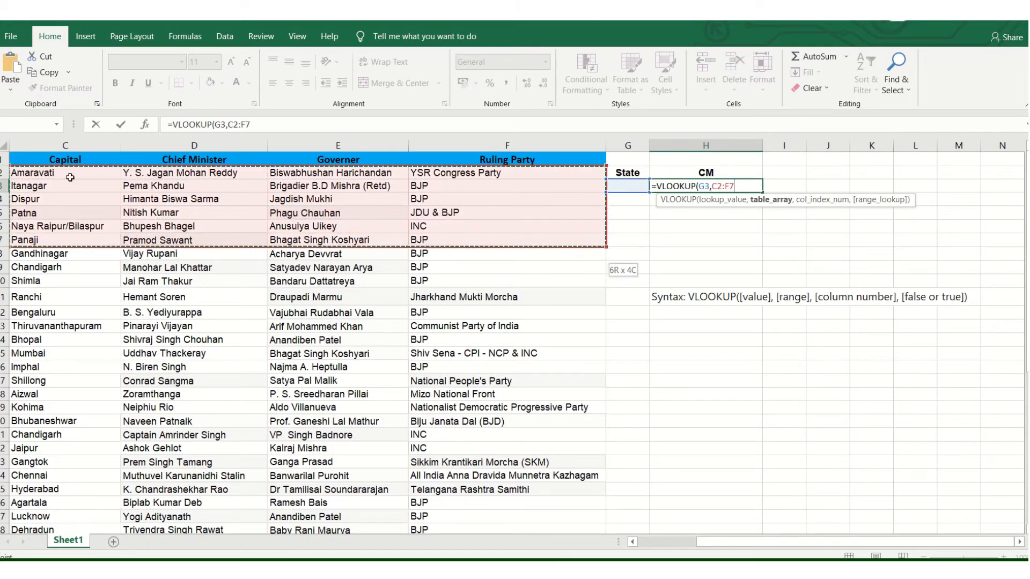
pyautogui.hotkey('shift', 'Down')
pyautogui.hotkey('shift', 'Down')
pyautogui.hotkey('shift', 'Down')
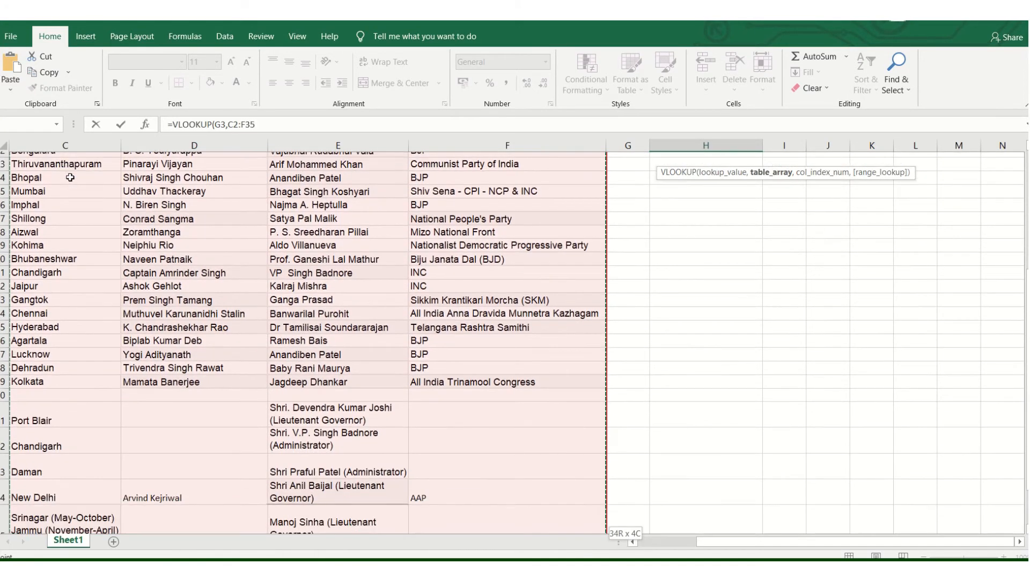
pyautogui.hotkey('shift', 'Up')
pyautogui.hotkey('shift', 'Up')
pyautogui.hotkey('shift', 'Up')
pyautogui.hotkey('shift', 'Up')
pyautogui.hotkey('shift', 'Up')
pyautogui.hotkey('shift', 'Up')
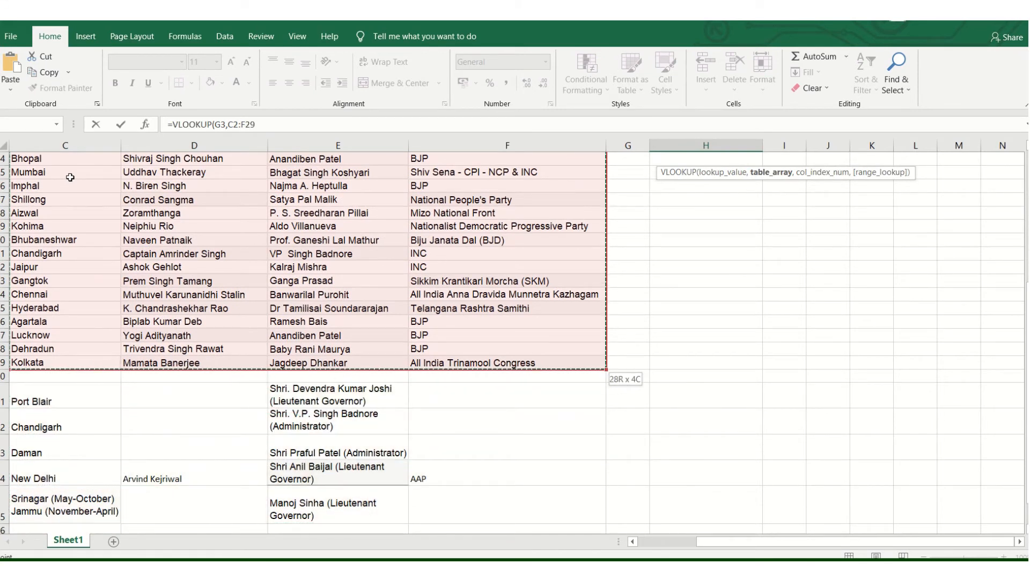
pyautogui.press('Return')
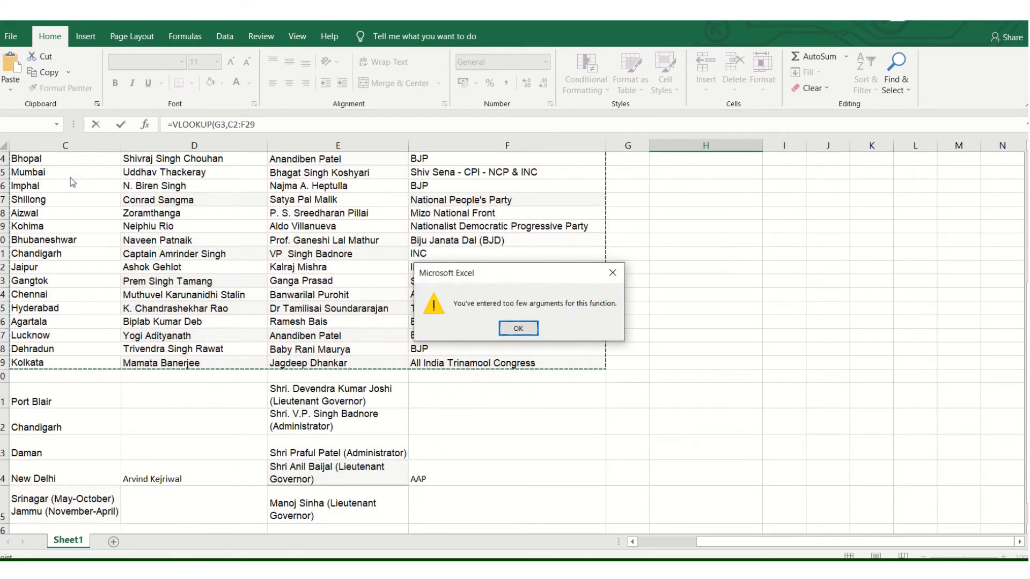
pyautogui.click(613, 272)
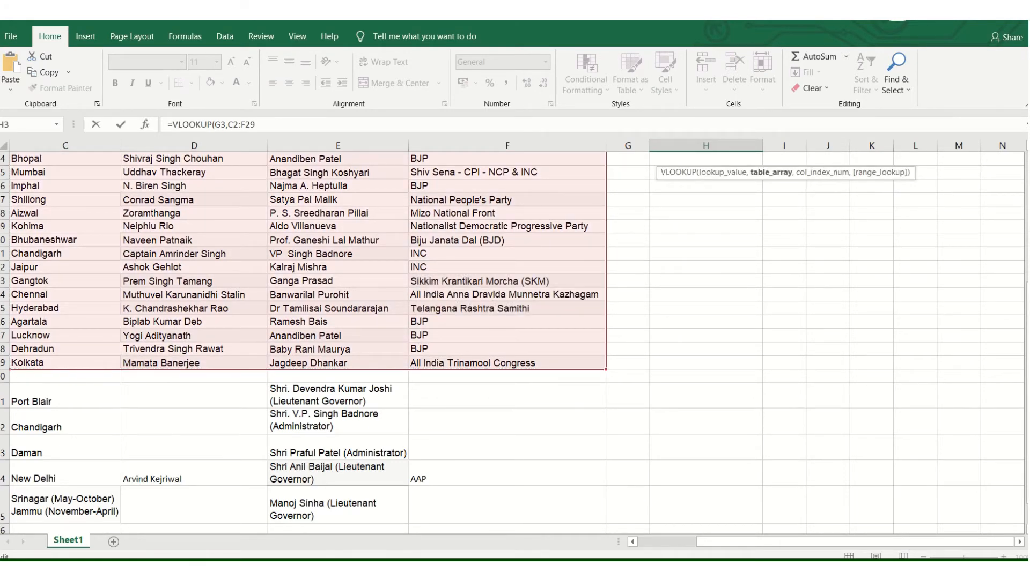
# Begin the column index argument and correct the formula's table array to B2:F29, so it starts at the State column.
pyautogui.moveTo(1028, 305); pyautogui.dragTo(1028, 171)
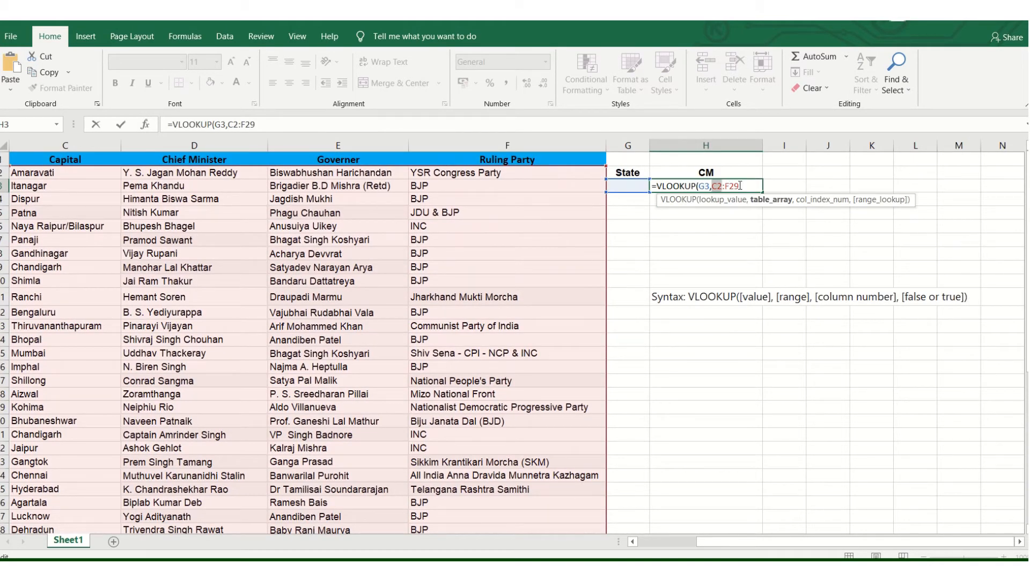
pyautogui.click(739, 185)
pyautogui.write(',')
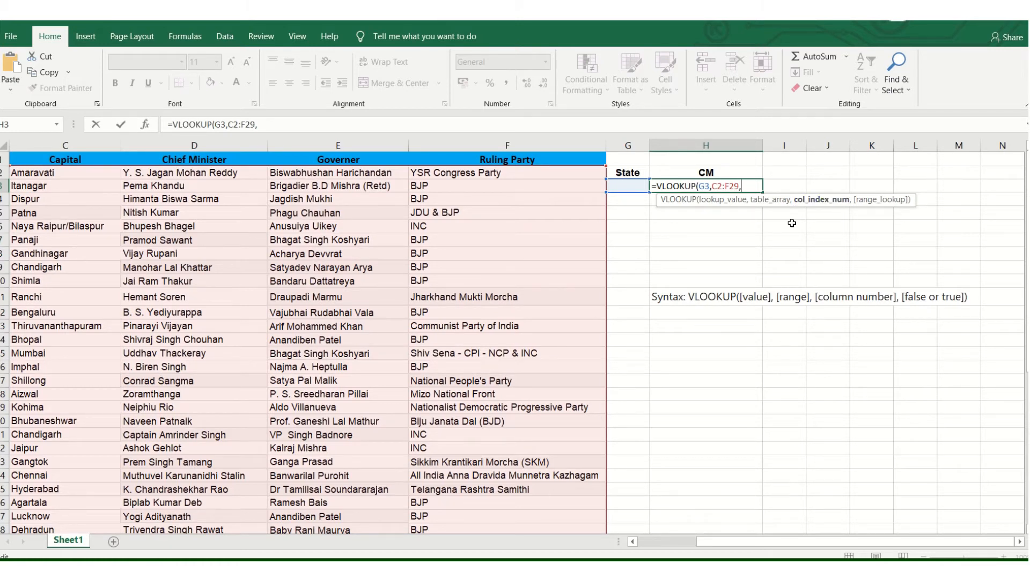
pyautogui.click(467, 321)
pyautogui.press('Left')
pyautogui.press('Left')
pyautogui.press('Left')
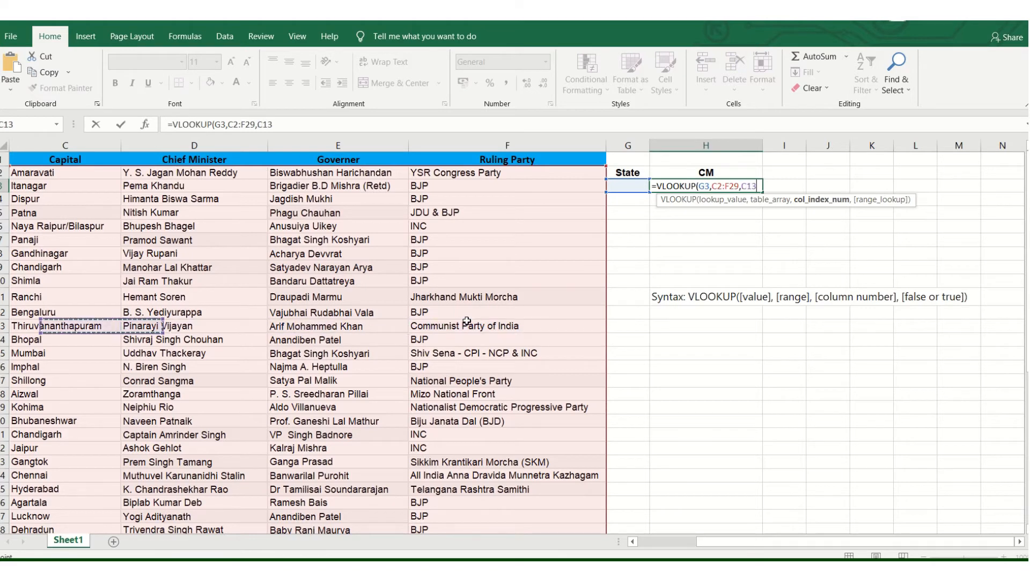
pyautogui.press('Left')
pyautogui.press('Left')
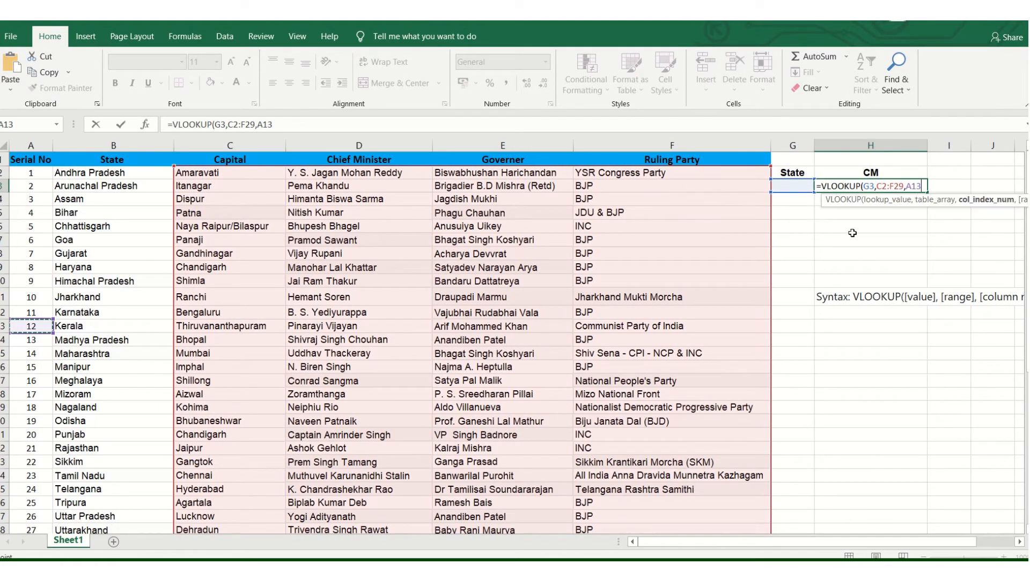
pyautogui.click(882, 186)
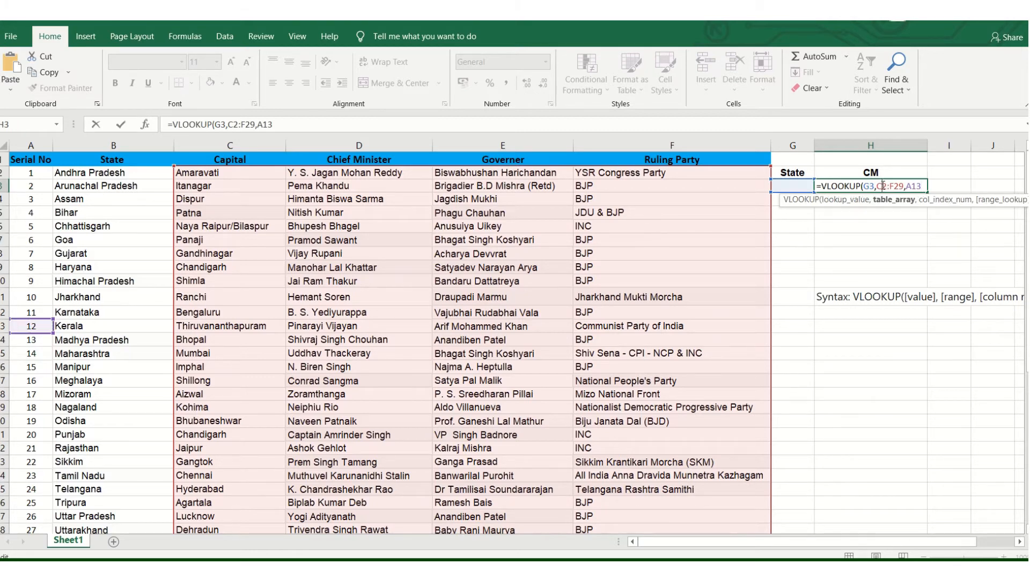
pyautogui.press('BackSpace')
pyautogui.write('B')
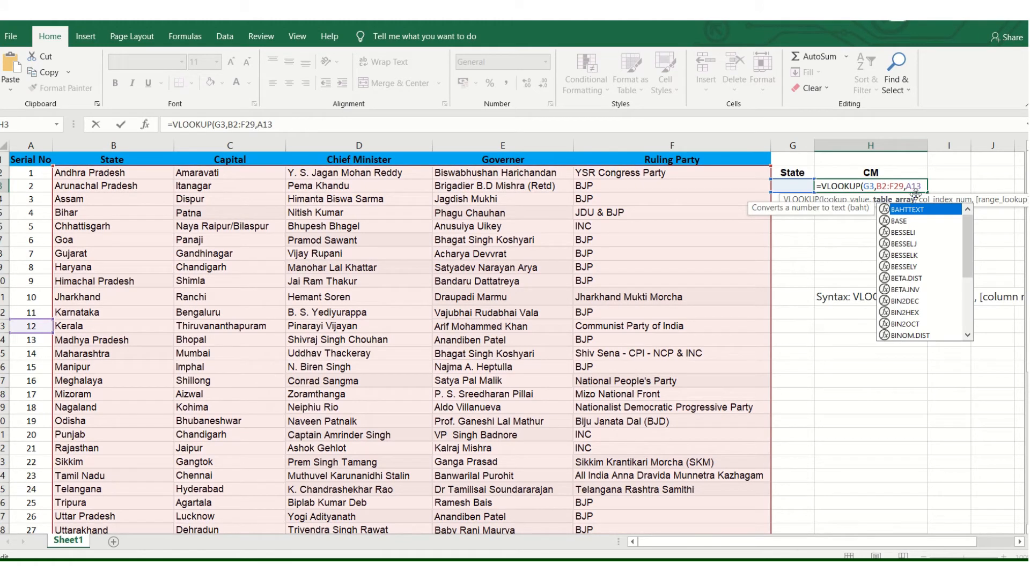
# Remove the stray A13 reference and complete the H3 formula with column index 3 and 0 for an exact match.
pyautogui.click(922, 186)
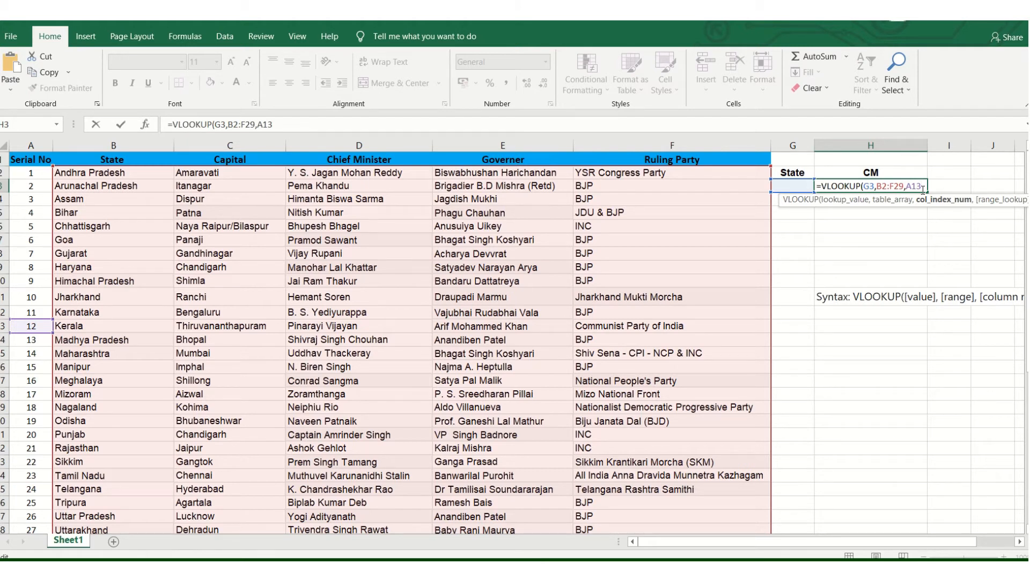
pyautogui.press('BackSpace')
pyautogui.press('BackSpace')
pyautogui.press('BackSpace')
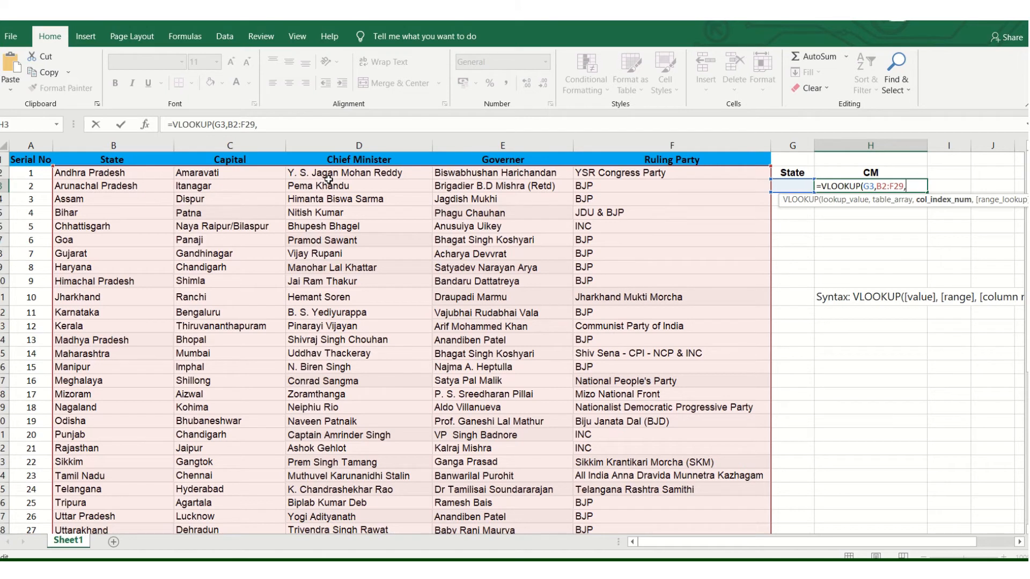
pyautogui.write('3,')
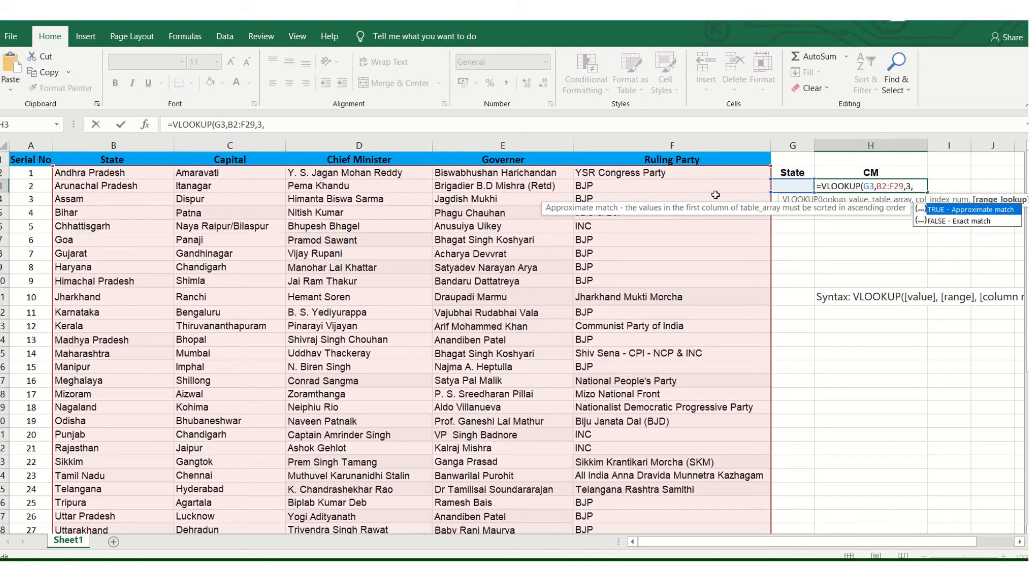
pyautogui.write('0)')
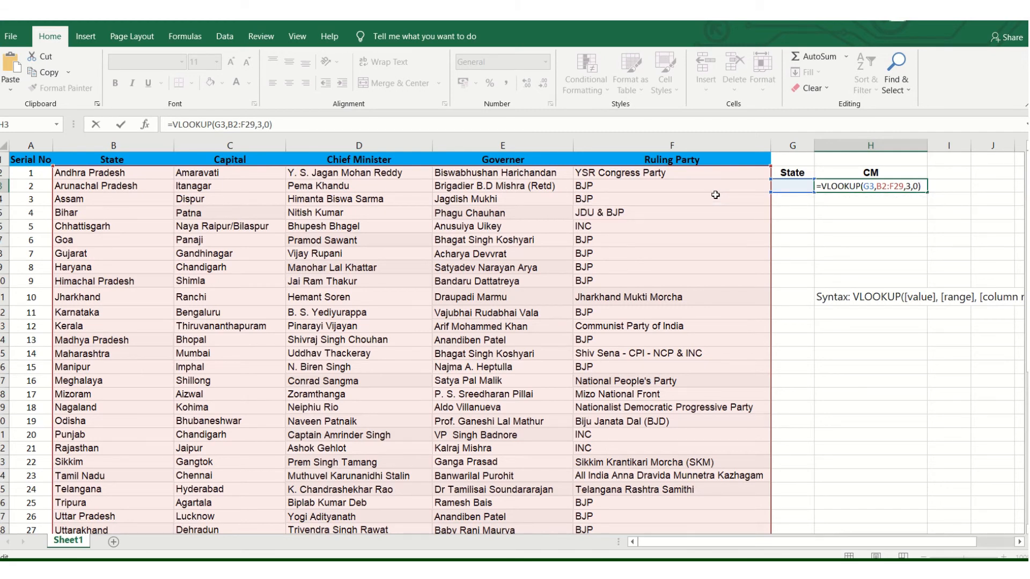
pyautogui.press('Return')
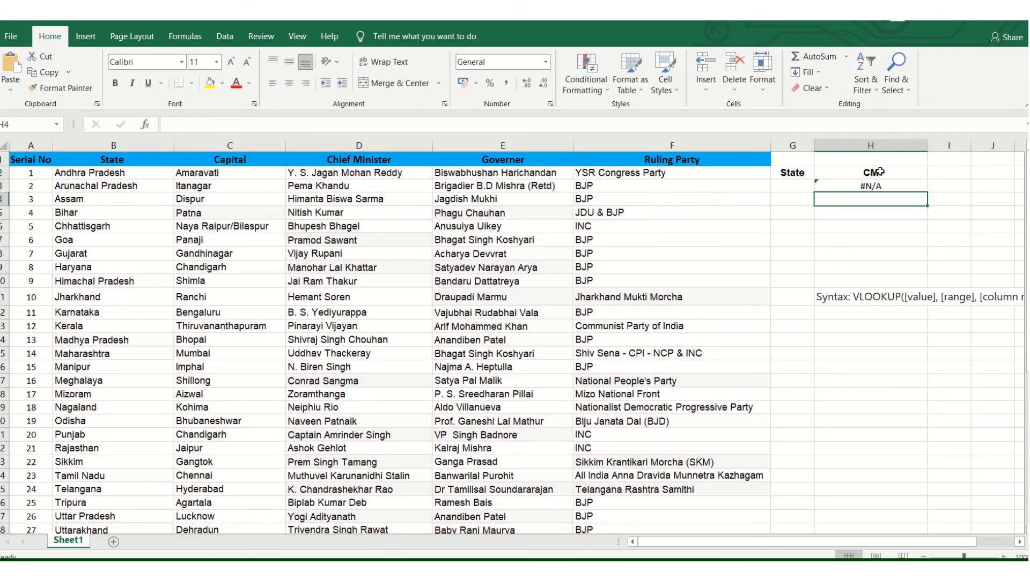
# Test the formula by entering Assam as the lookup state in G3, and replace it with Bihar.
pyautogui.click(798, 184)
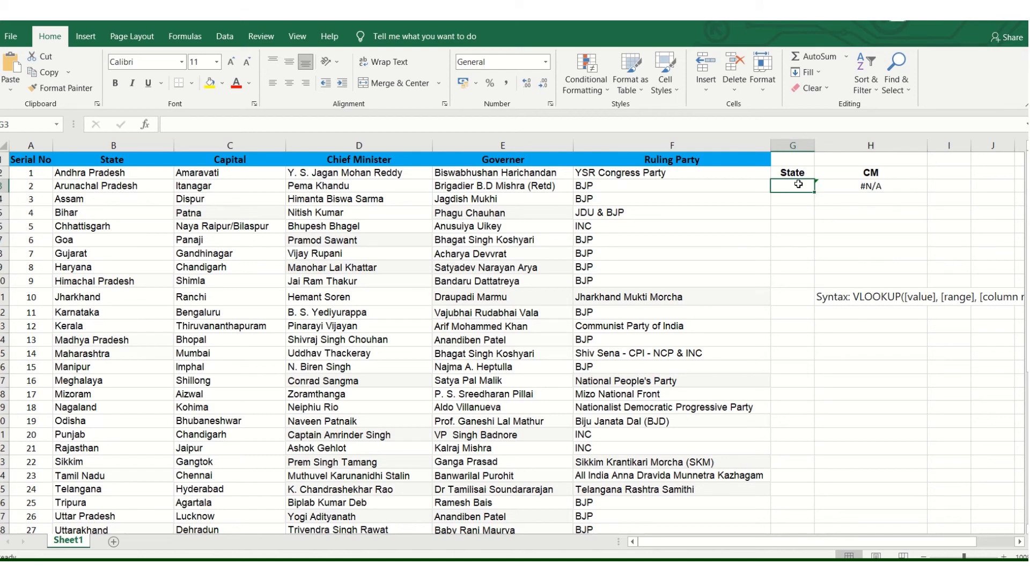
pyautogui.write('Assam')
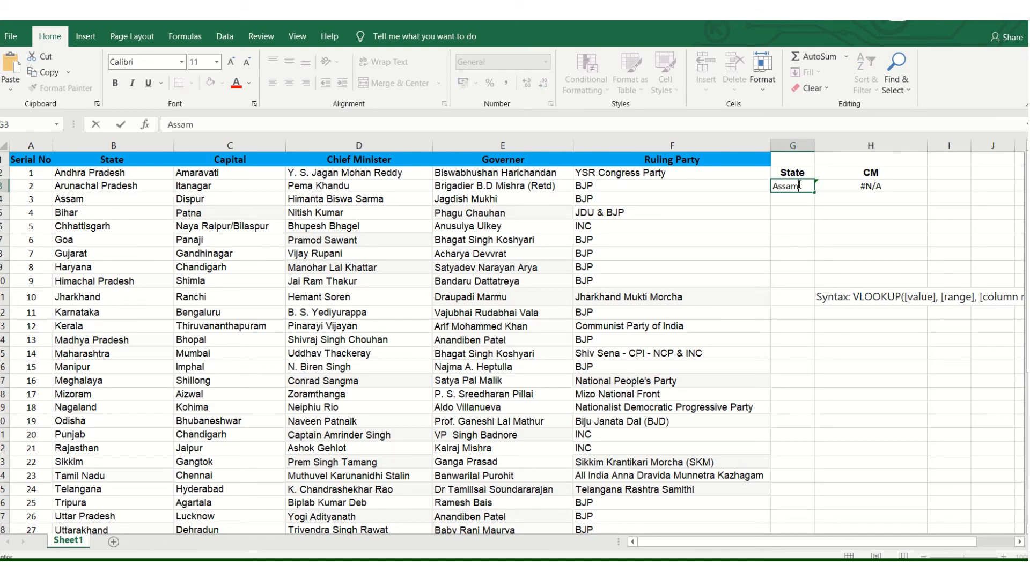
pyautogui.press('Return')
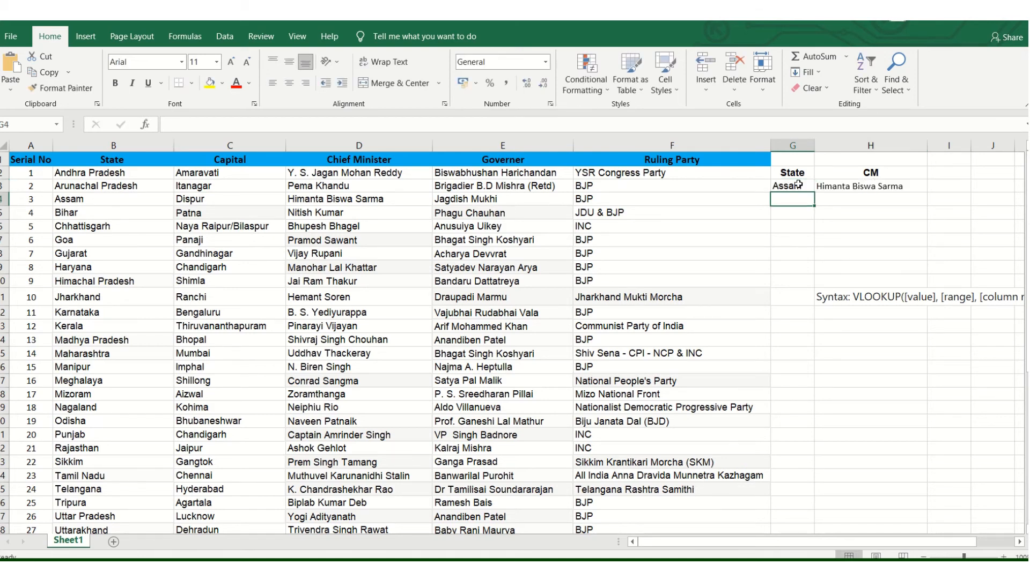
pyautogui.click(798, 184)
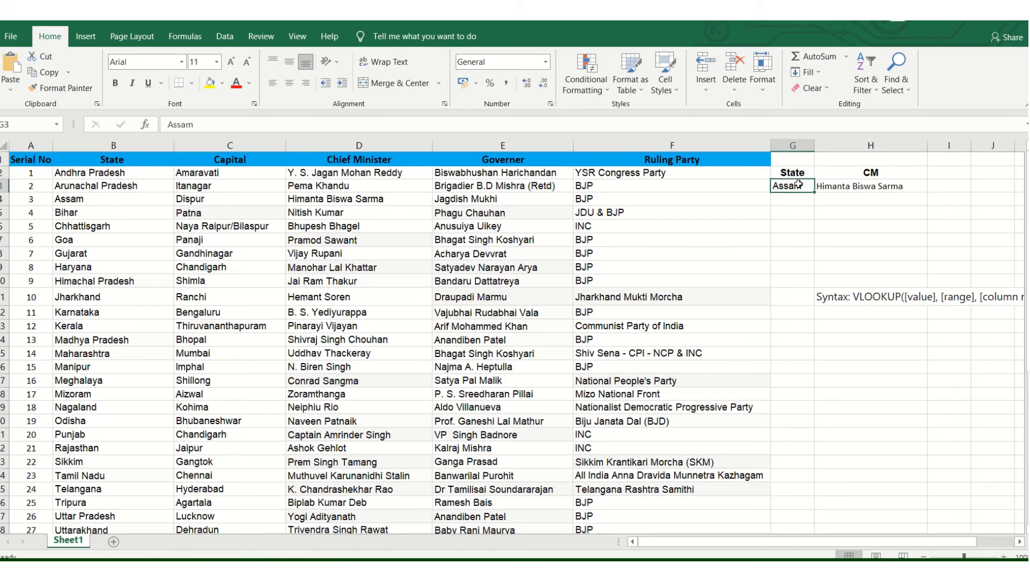
pyautogui.write('Bihar')
pyautogui.press('Return')
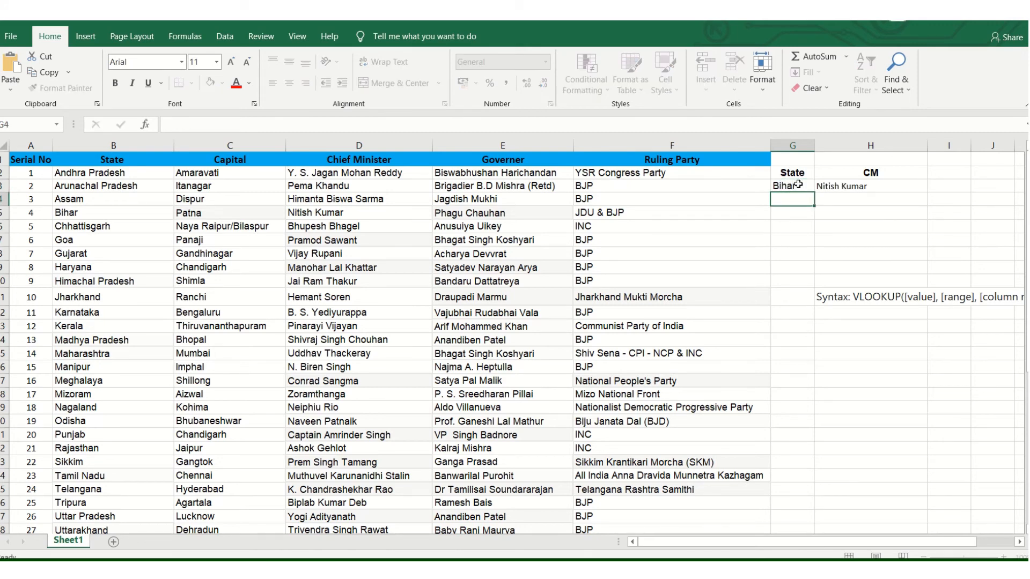
# Fill the VLOOKUP formula from H3 down through H7.
pyautogui.press('Up')
pyautogui.press('Right')
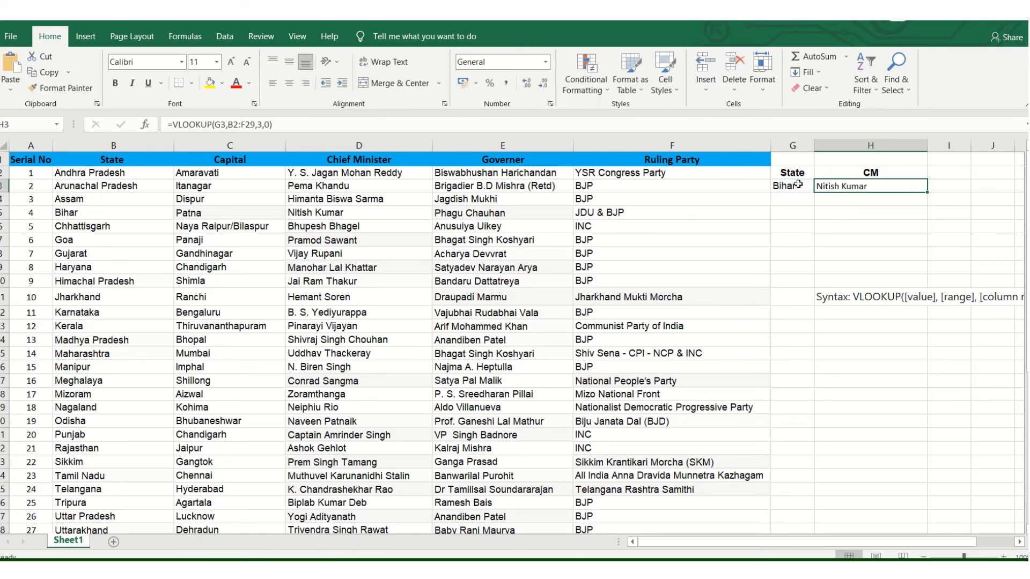
pyautogui.hotkey('shift', 'Down')
pyautogui.hotkey('shift', 'Down')
pyautogui.hotkey('shift', 'Down')
pyautogui.hotkey('shift', 'Down')
pyautogui.hotkey('ctrl', 'd')
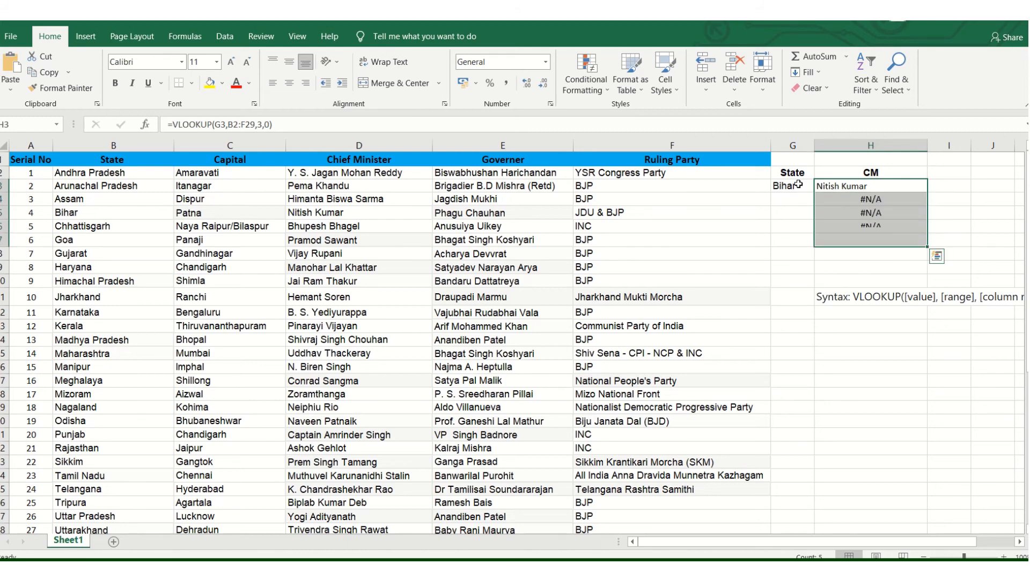
# Enter Goa in G4 and Manipur in G5 as further lookup states.
pyautogui.press('Down')
pyautogui.press('Left')
pyautogui.write('Goa')
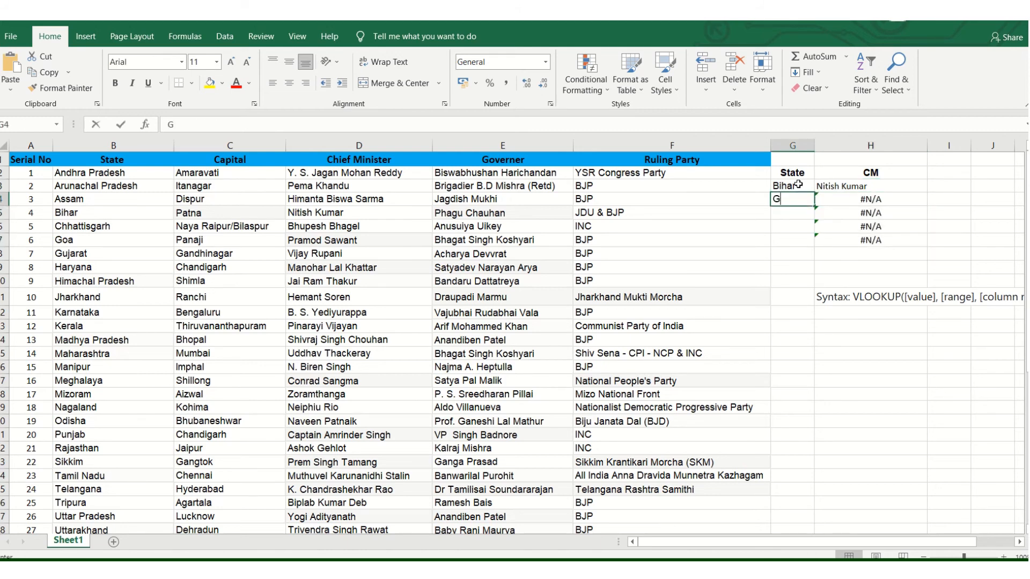
pyautogui.press('Return')
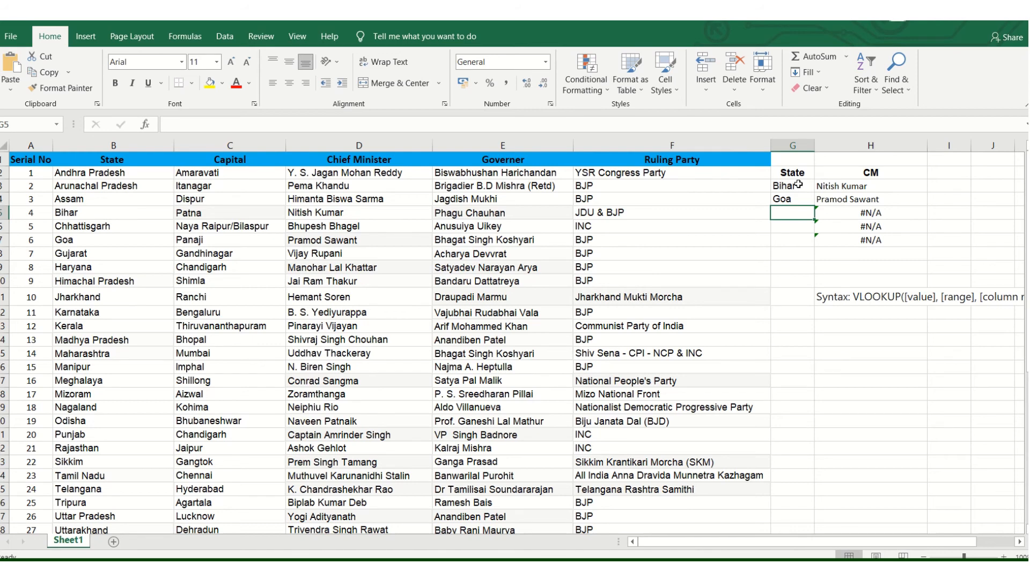
pyautogui.write('Manipur')
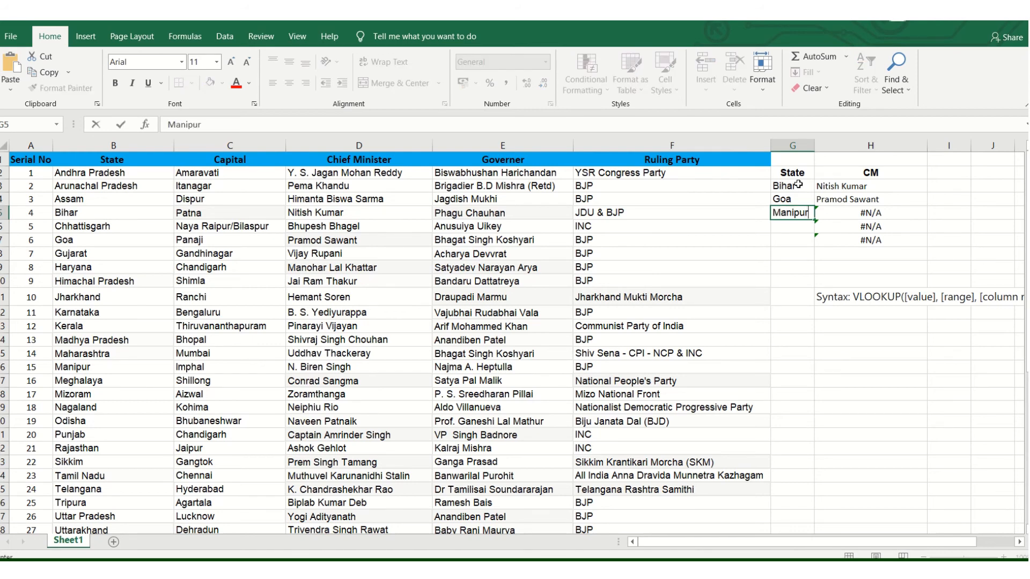
pyautogui.press('Return')
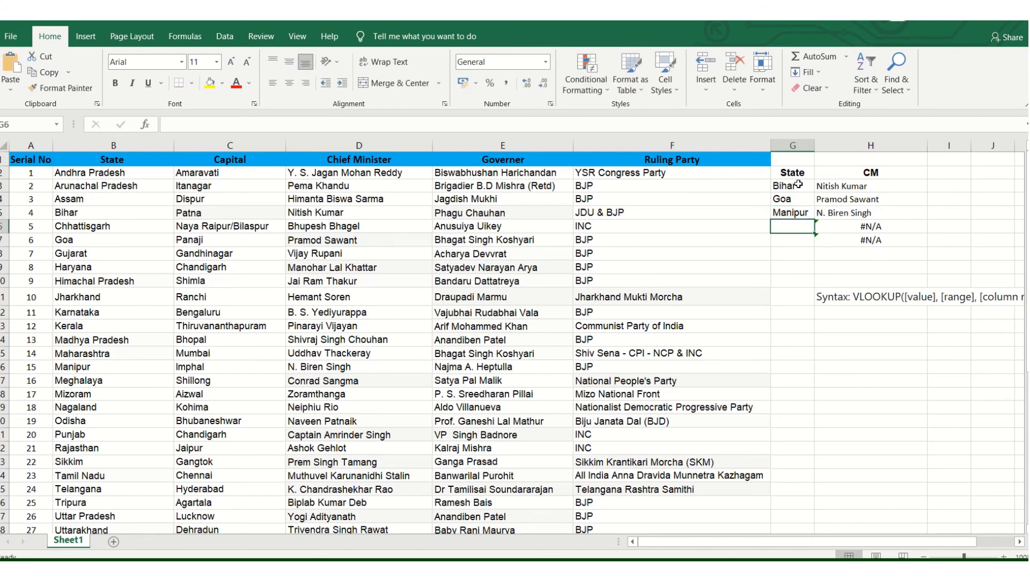
# Enter Odhisa as the lookup state in G6 and correct its spelling to Odisha.
pyautogui.write('O')
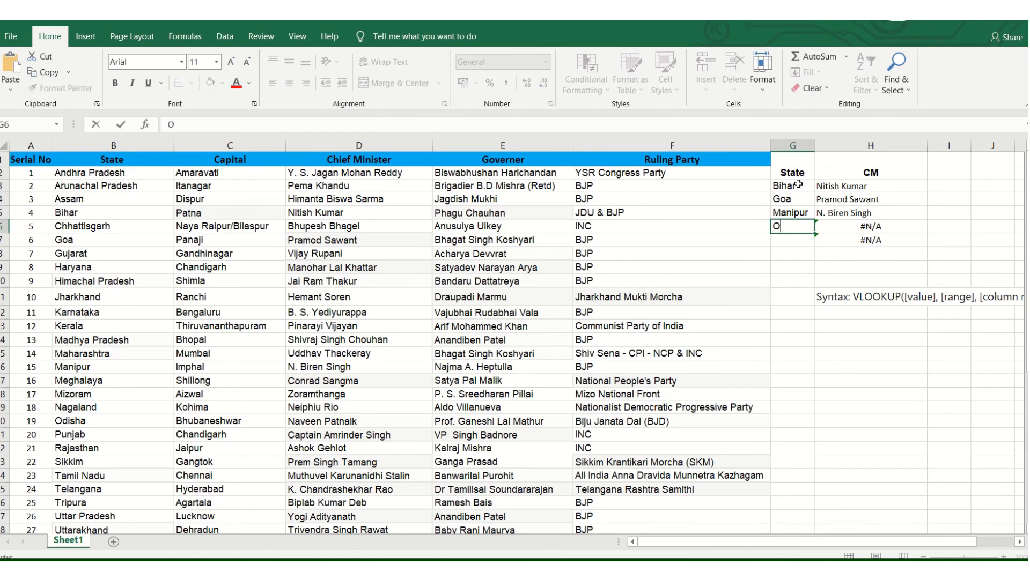
pyautogui.write('dhisa')
pyautogui.press('Return')
pyautogui.press('Up')
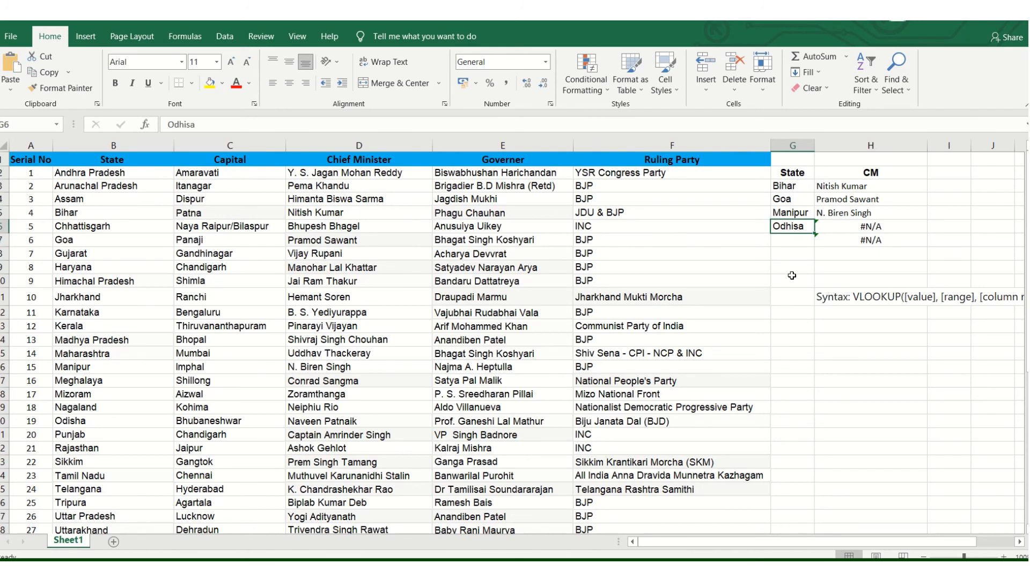
pyautogui.doubleClick(799, 226)
pyautogui.press('BackSpace')
pyautogui.press('BackSpace')
pyautogui.press('BackSpace')
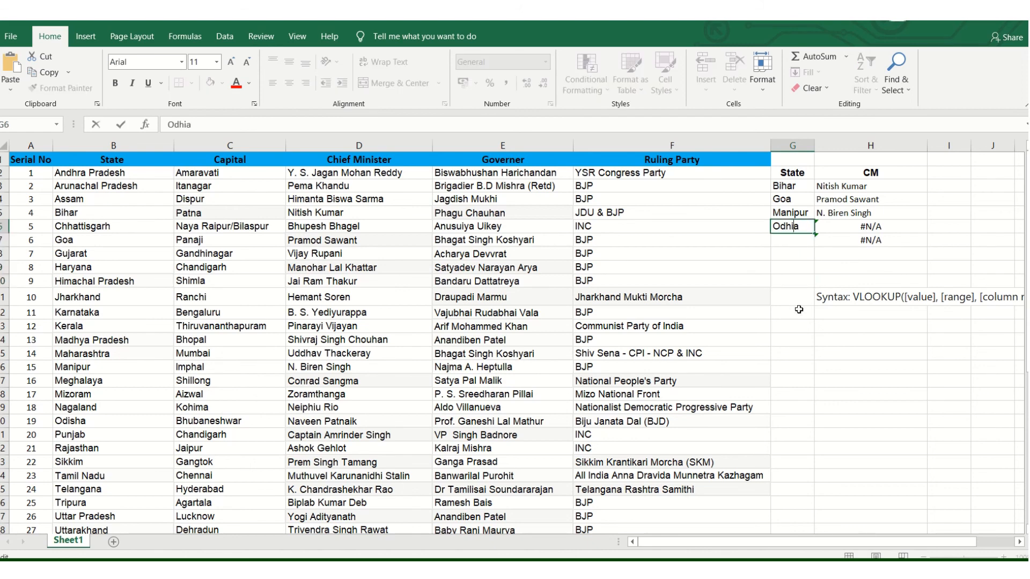
pyautogui.write('ish')
pyautogui.press('Return')
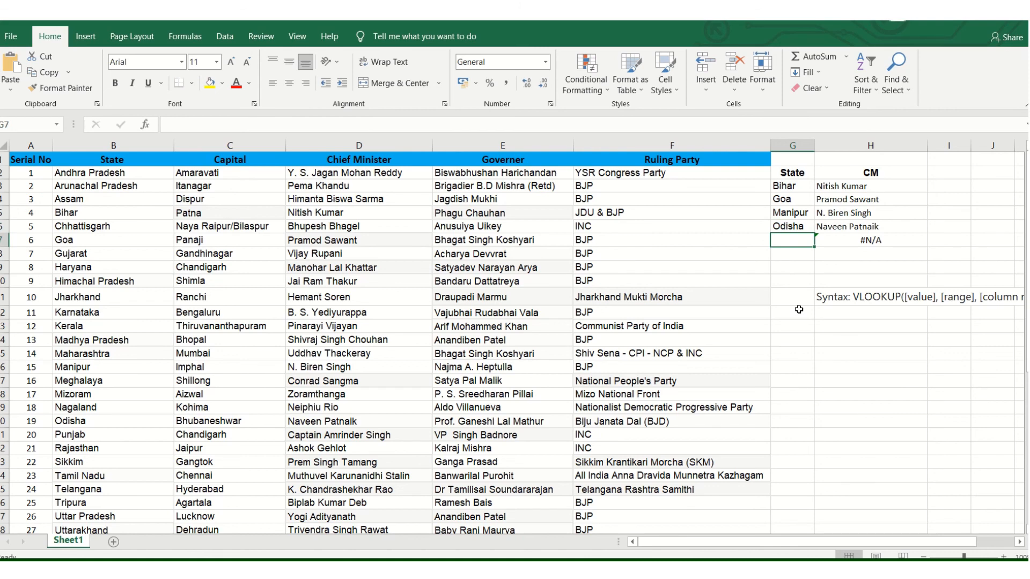
pyautogui.press('Right')
pyautogui.press('Right')
pyautogui.press('Right')
pyautogui.press('Right')
pyautogui.press('Right')
pyautogui.press('Right')
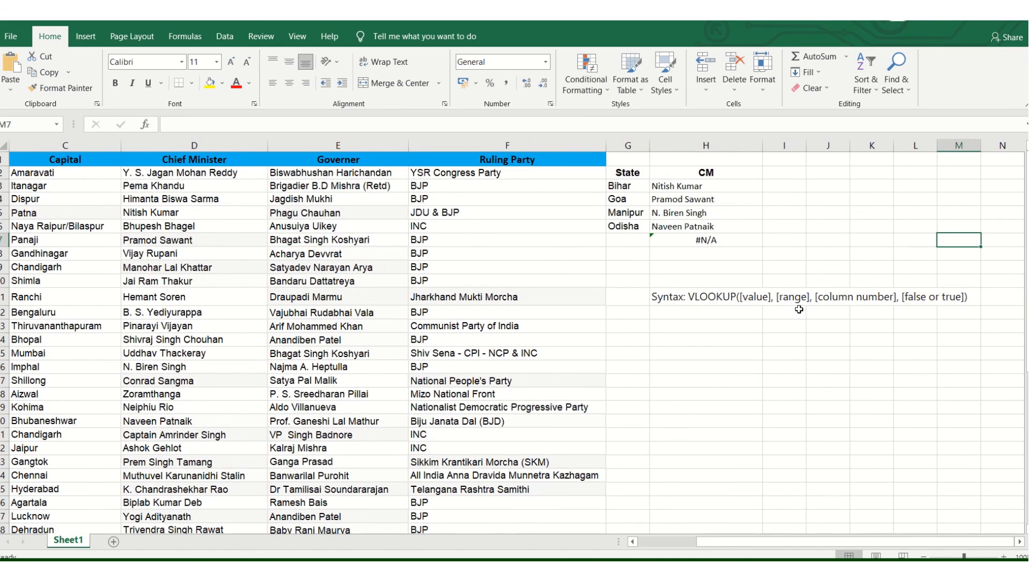